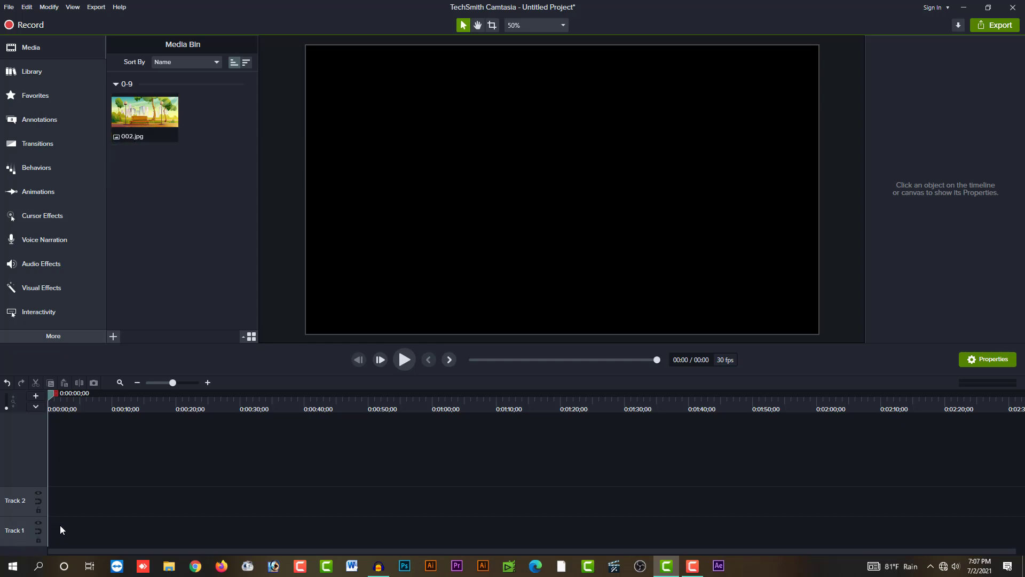
- Place the 002.jpg background at the start of Track 1 and enlarge it to 125% so it fills the canvas height
drag(747, 344, 751, 312)
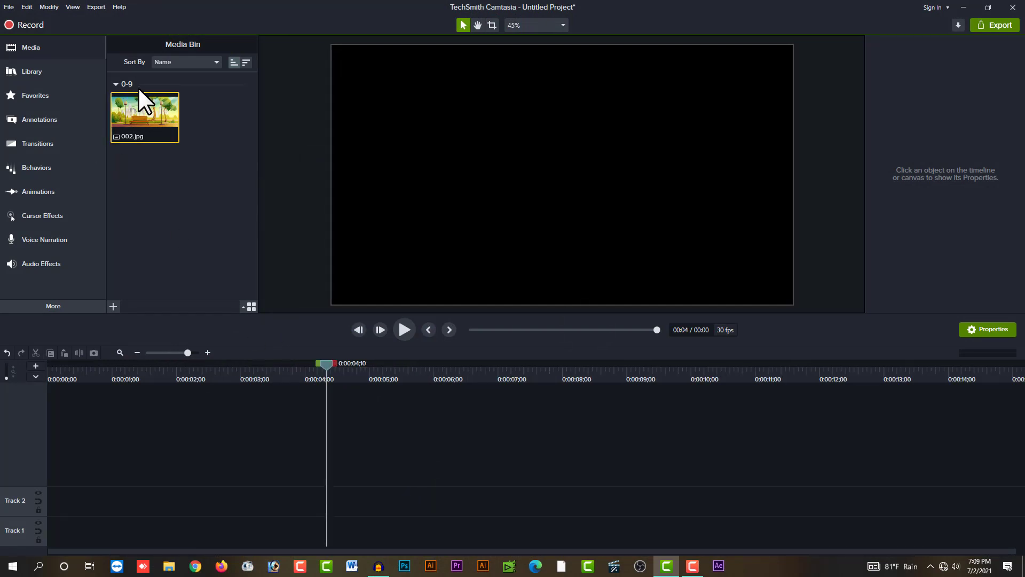
drag(160, 116, 40, 526)
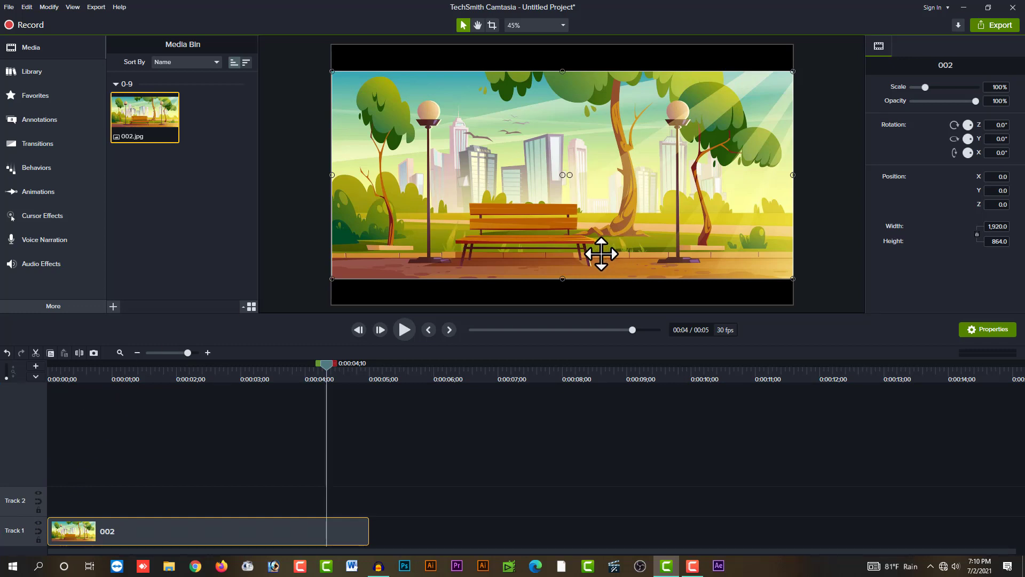
click(563, 71)
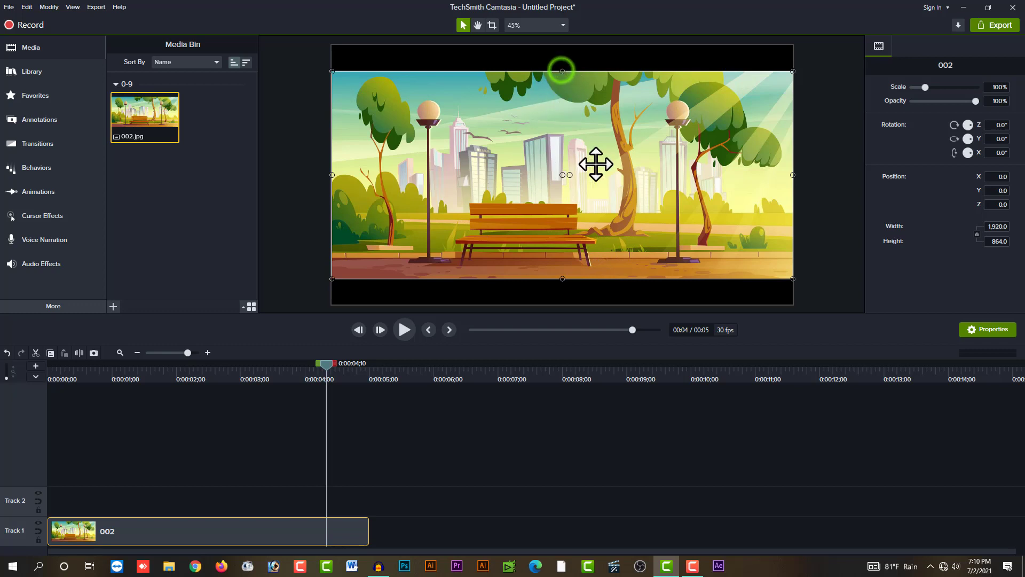
click(562, 278)
drag(562, 279, 558, 305)
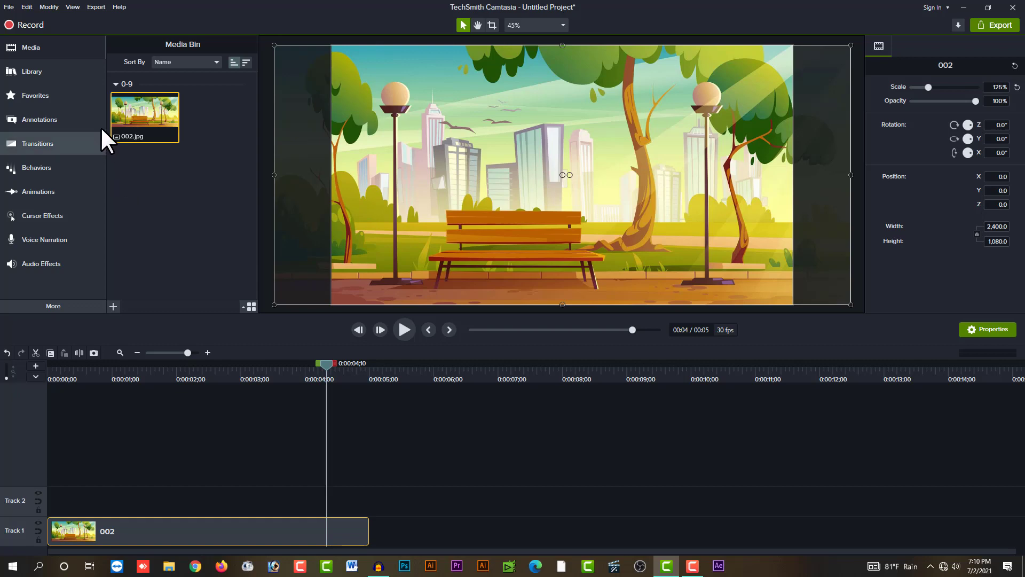
click(112, 305)
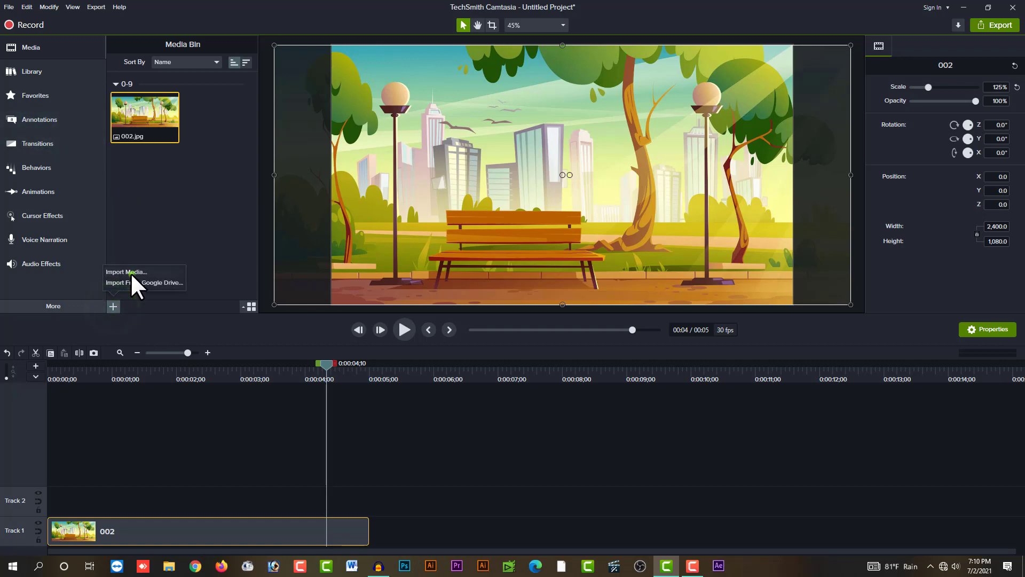
click(130, 273)
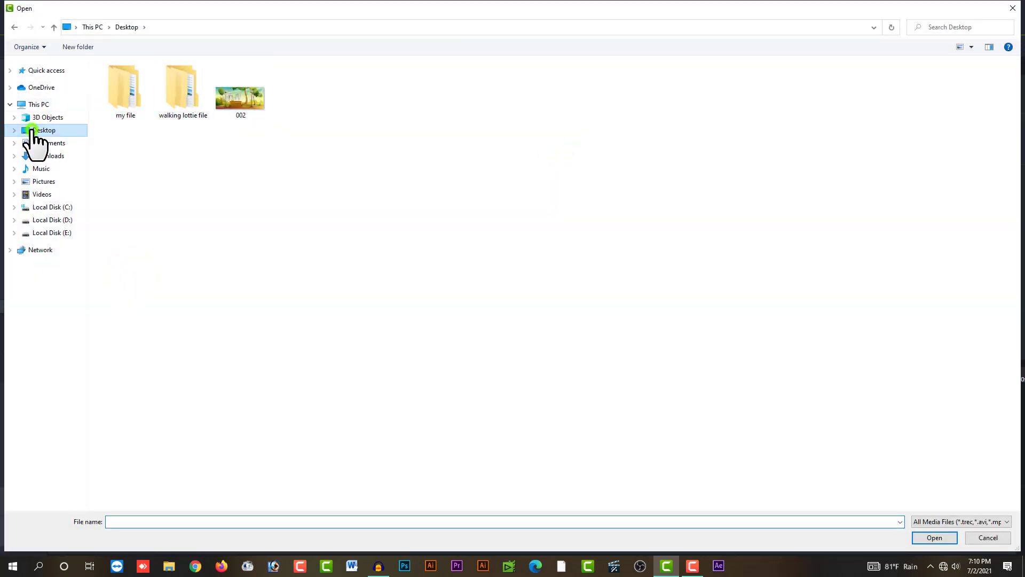
click(29, 131)
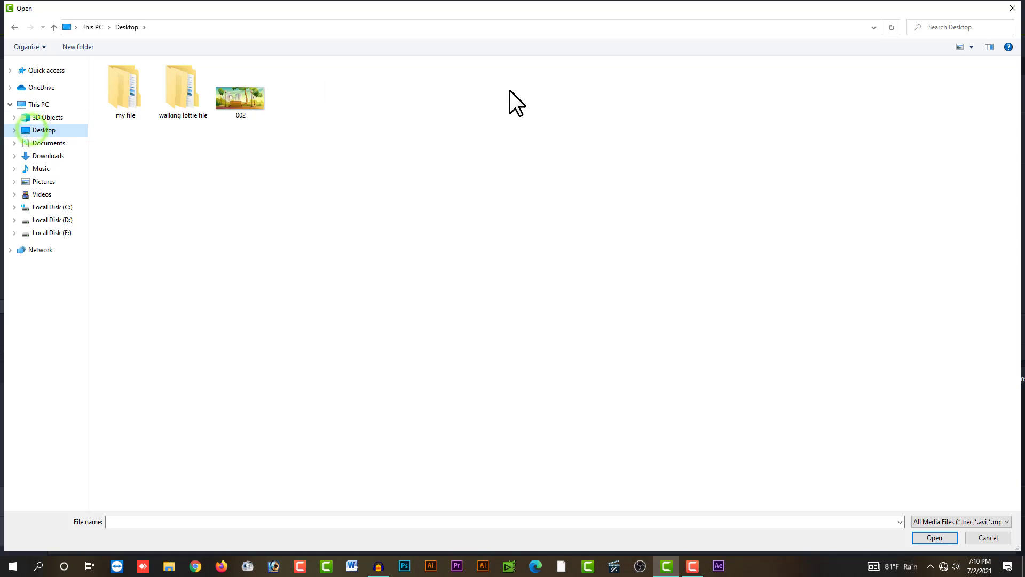
double_click(194, 92)
double_click(121, 78)
click(122, 78)
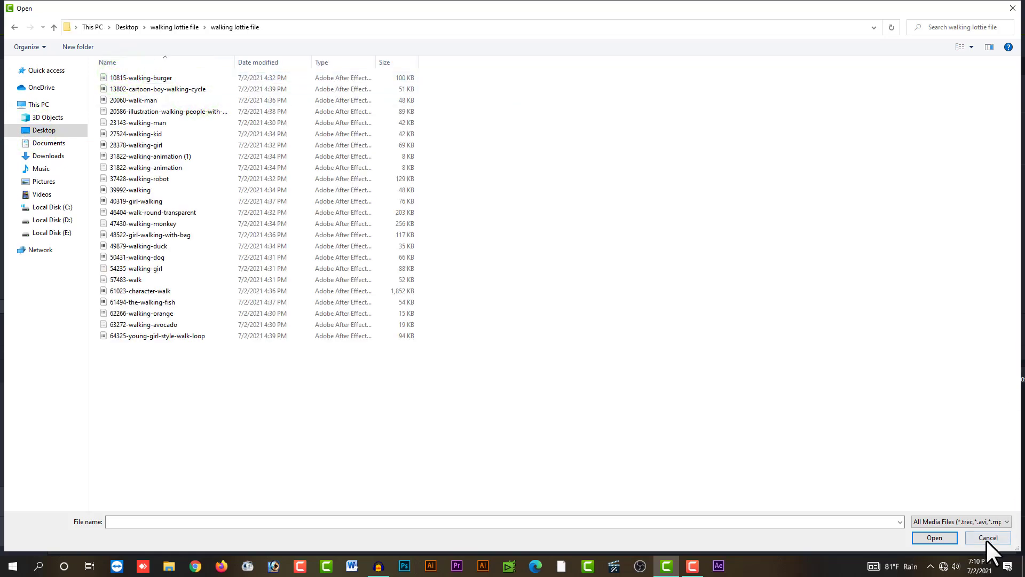
click(986, 538)
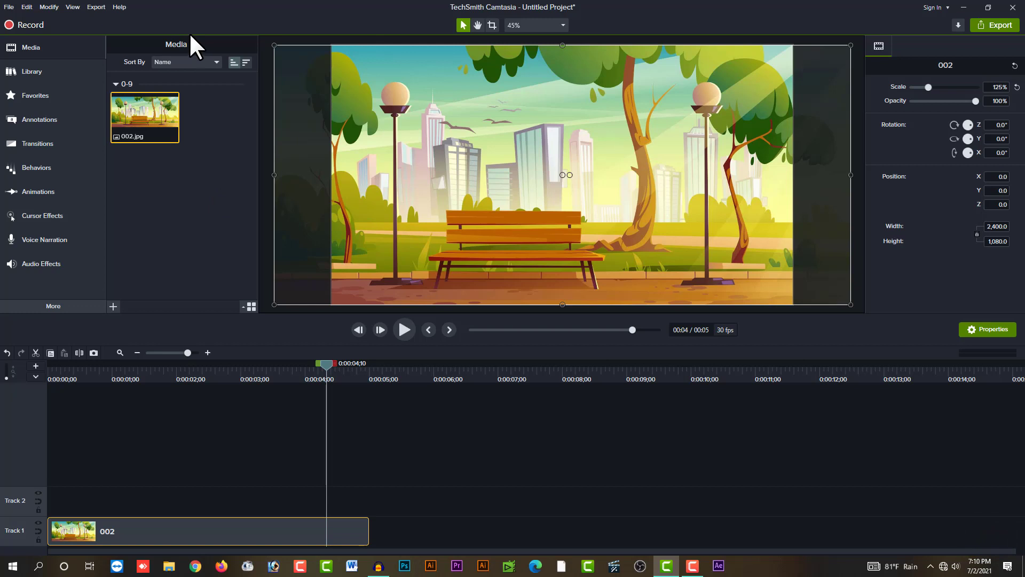
- Open the asset library and switch it to the Default user library
click(31, 61)
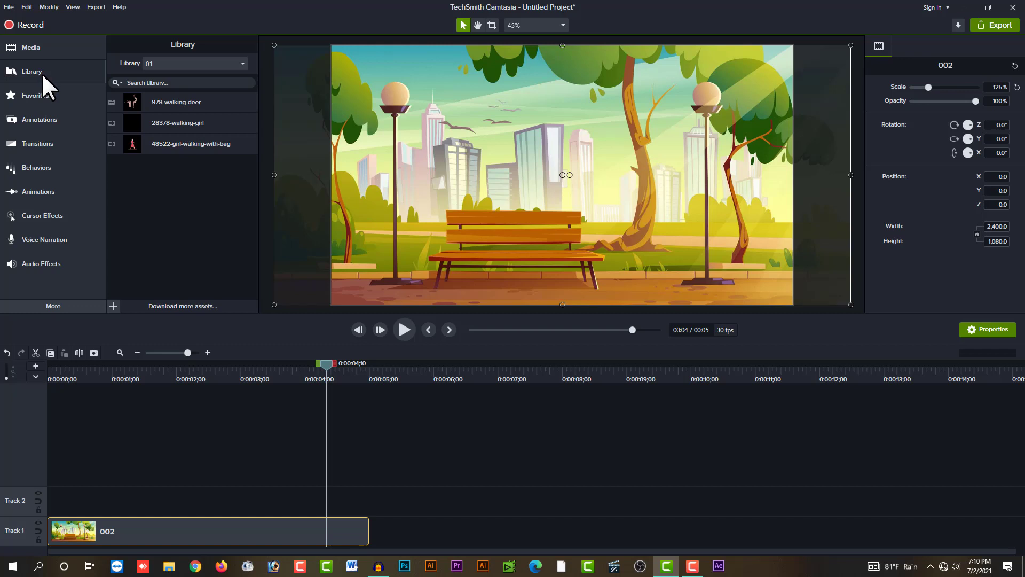
click(195, 63)
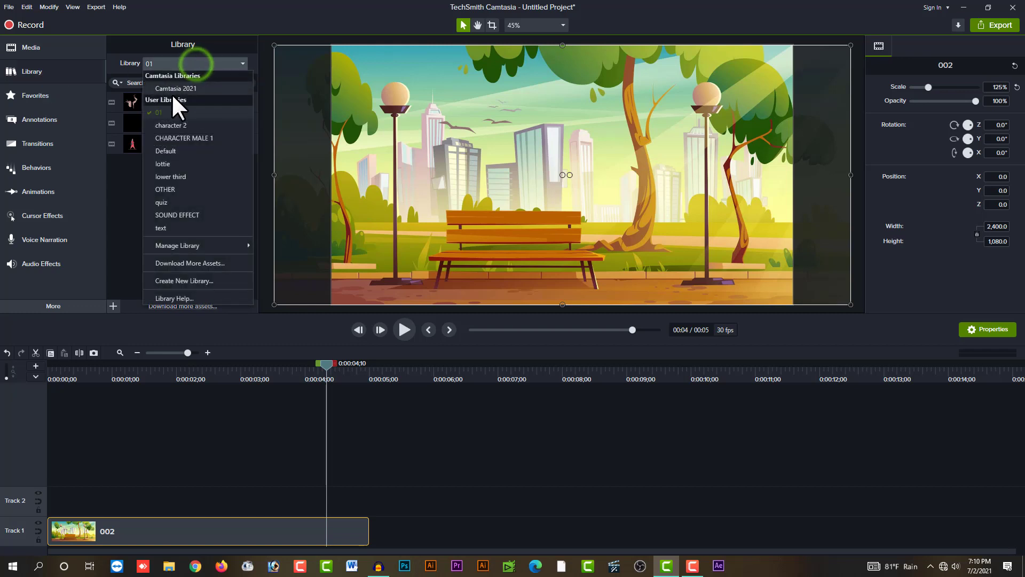
click(169, 151)
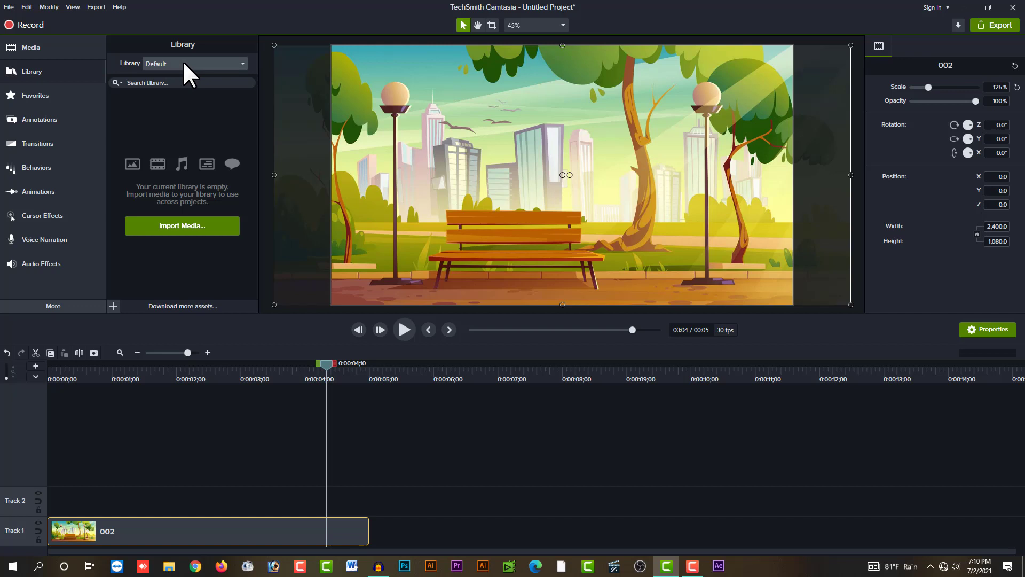
click(43, 71)
click(43, 72)
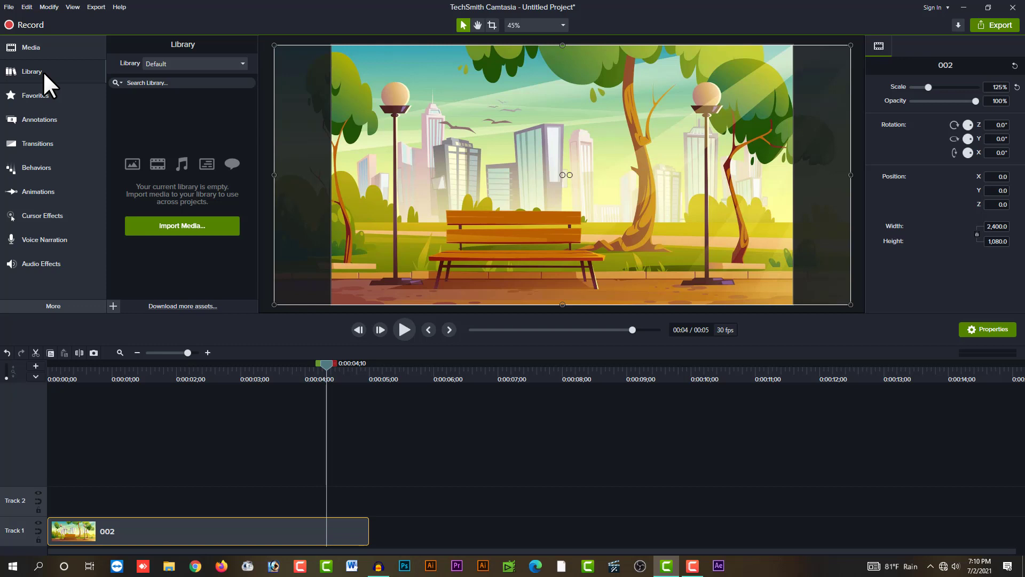
click(46, 71)
click(46, 70)
- Create a new blank library named "lottie file"
click(160, 62)
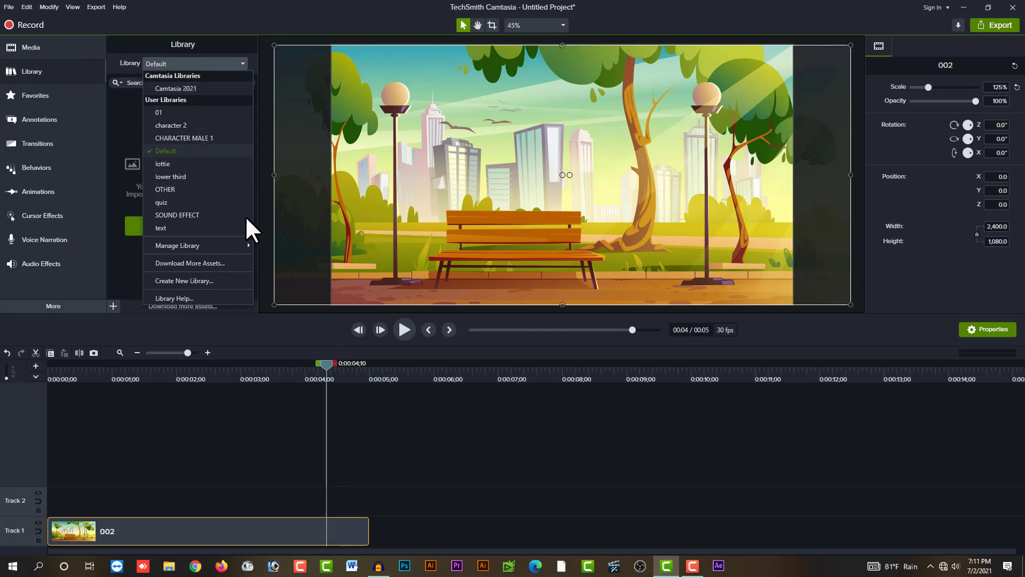
click(203, 282)
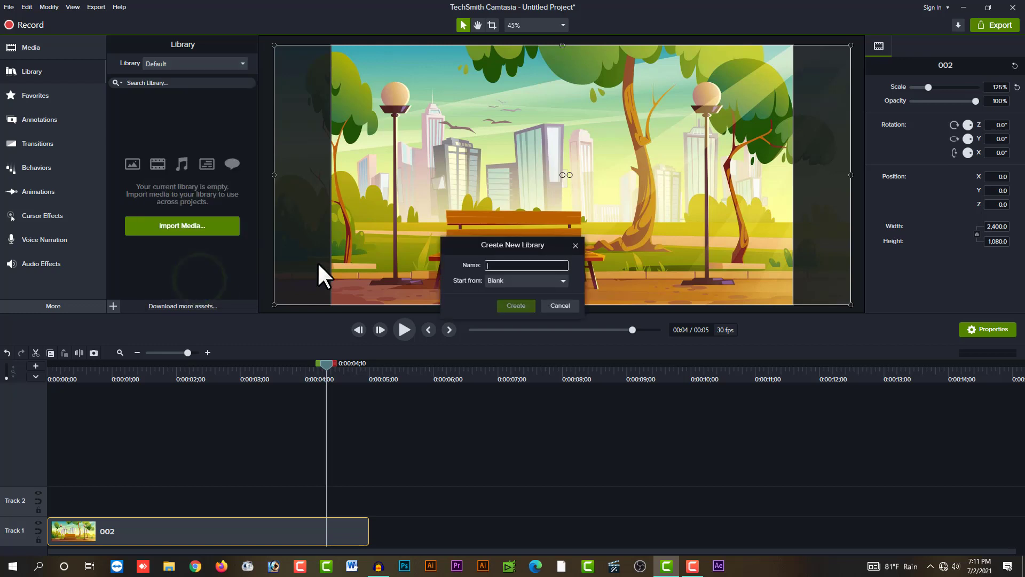
text(lottie)
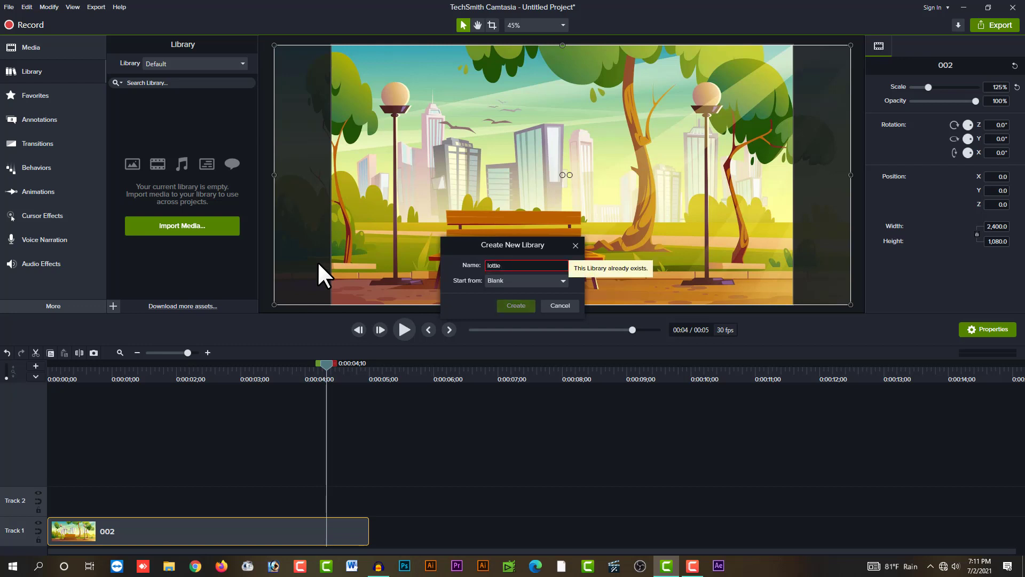
text( file)
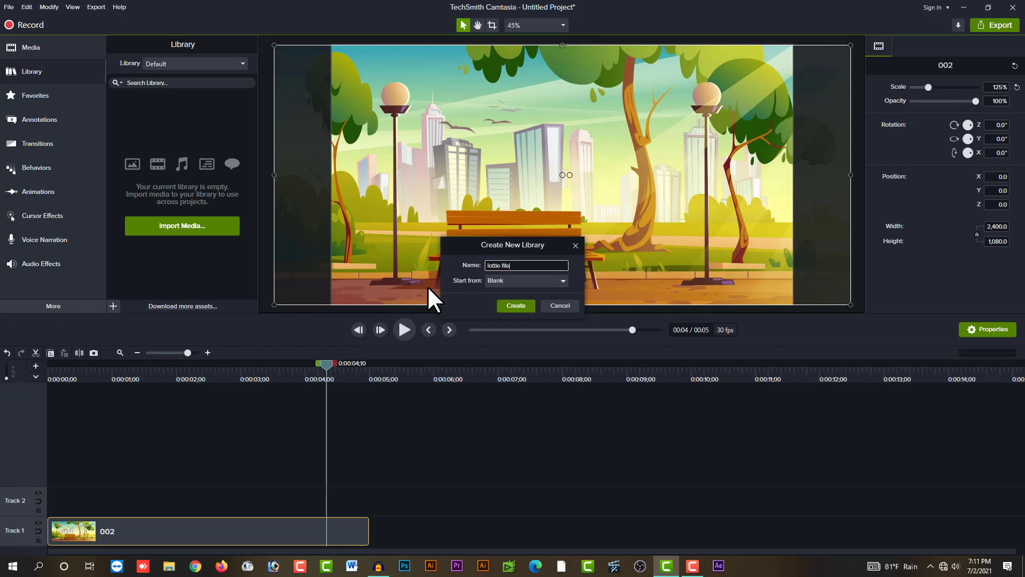
click(507, 302)
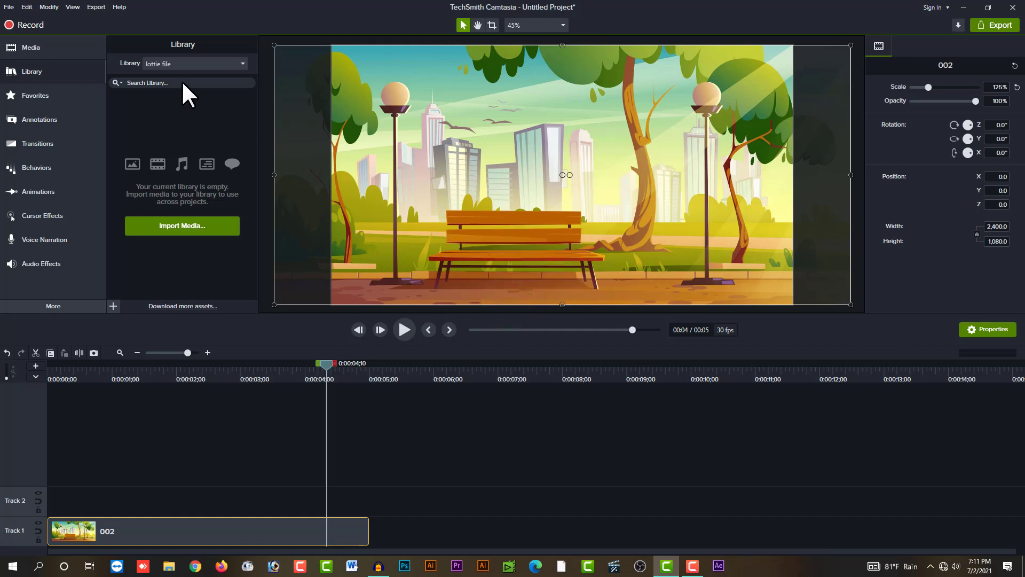
- Import all the walking animations from the Desktop's nested "walking lottie file" folders into the lottie file library
click(178, 226)
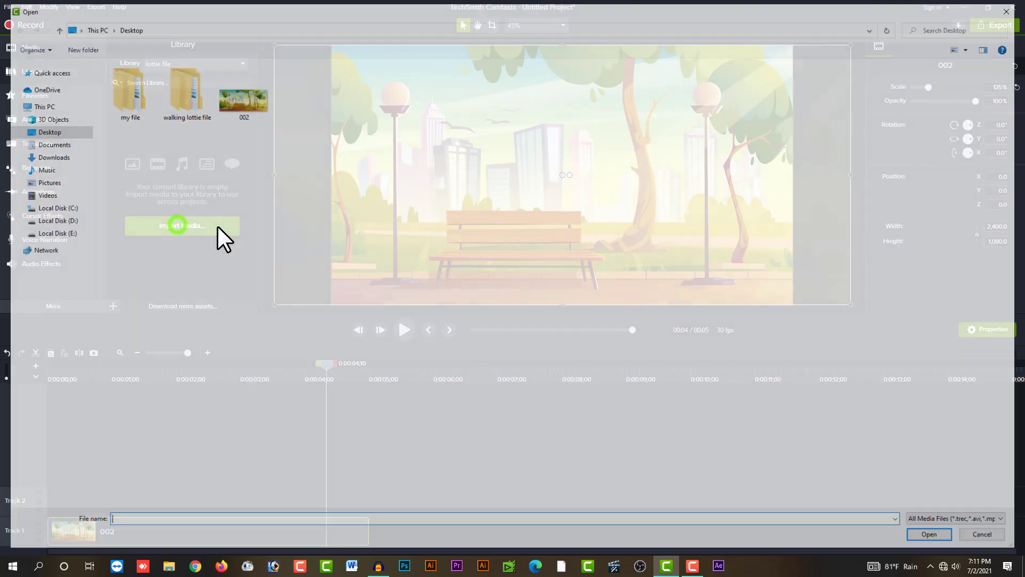
double_click(176, 81)
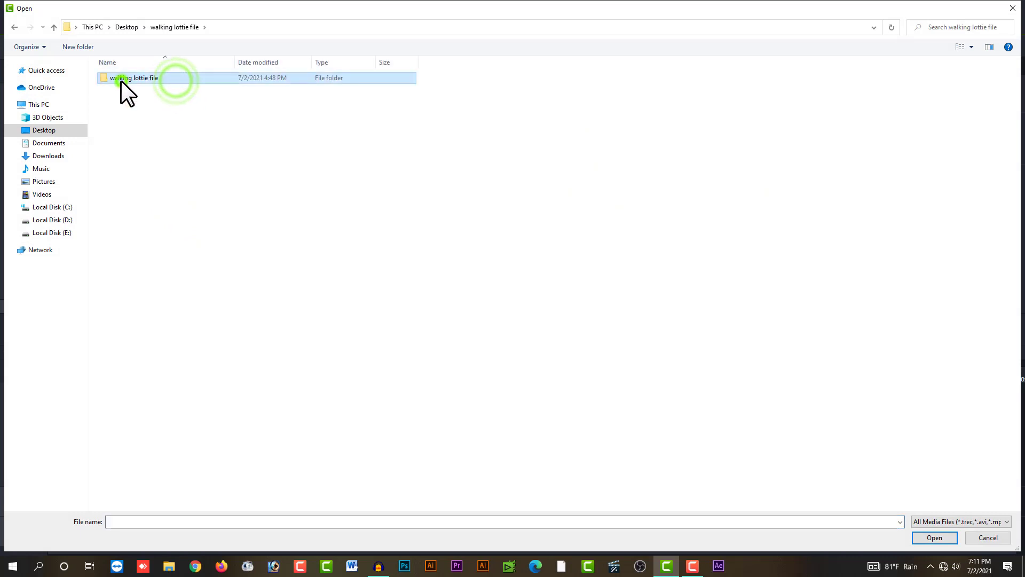
double_click(121, 80)
drag(281, 420, 99, 69)
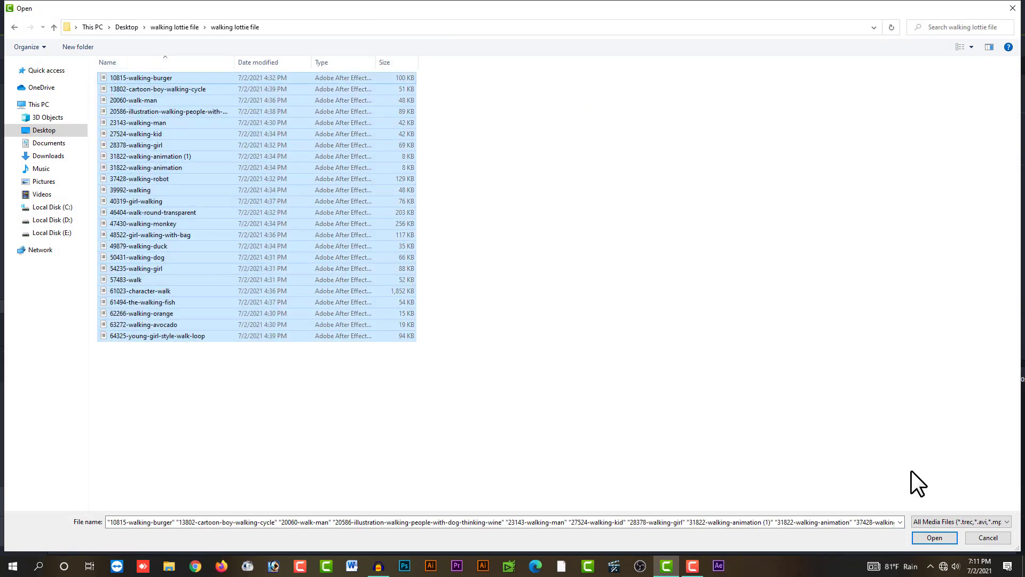
click(934, 537)
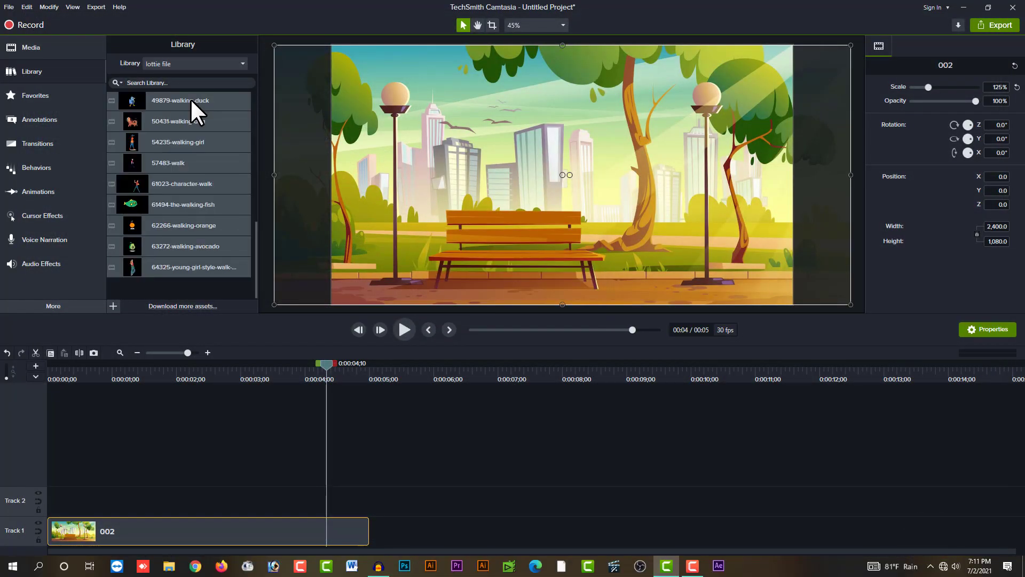
- Add the 13802-cartoon-boy-walking animation to Track 2 above the background, just after the one-second mark, and preview it
click(264, 362)
scroll(149, 116, up, 5)
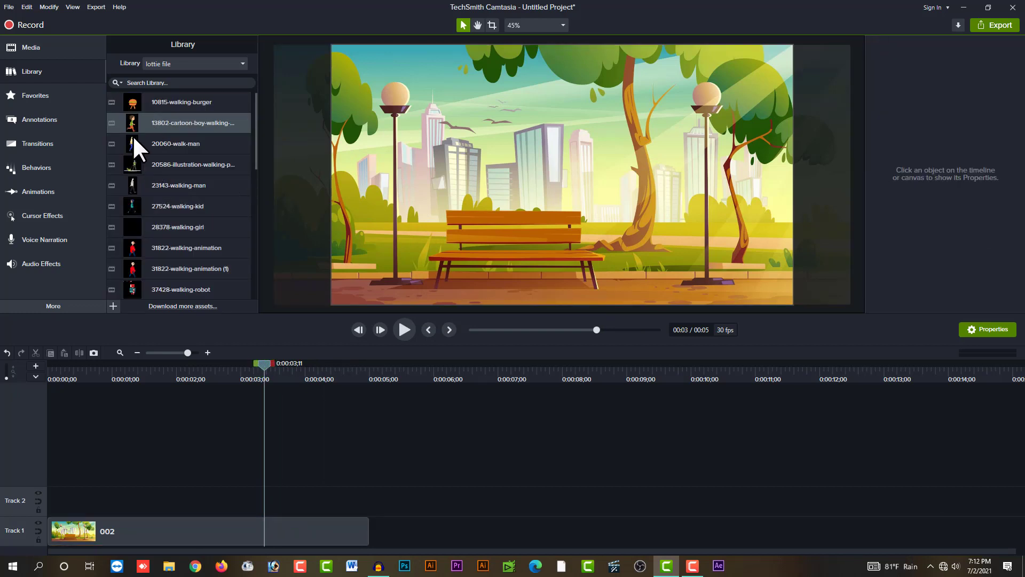
drag(130, 123, 127, 500)
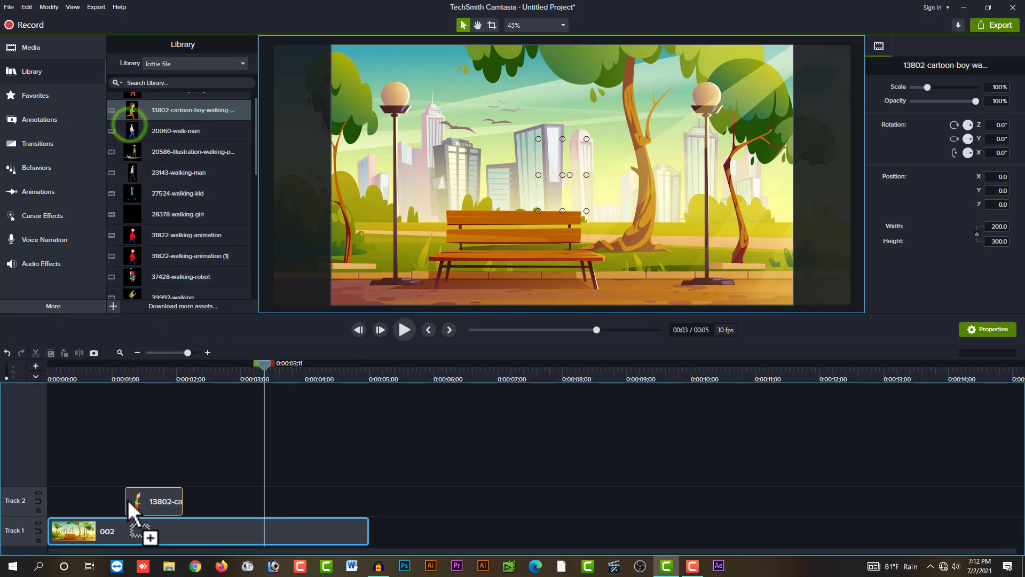
click(121, 374)
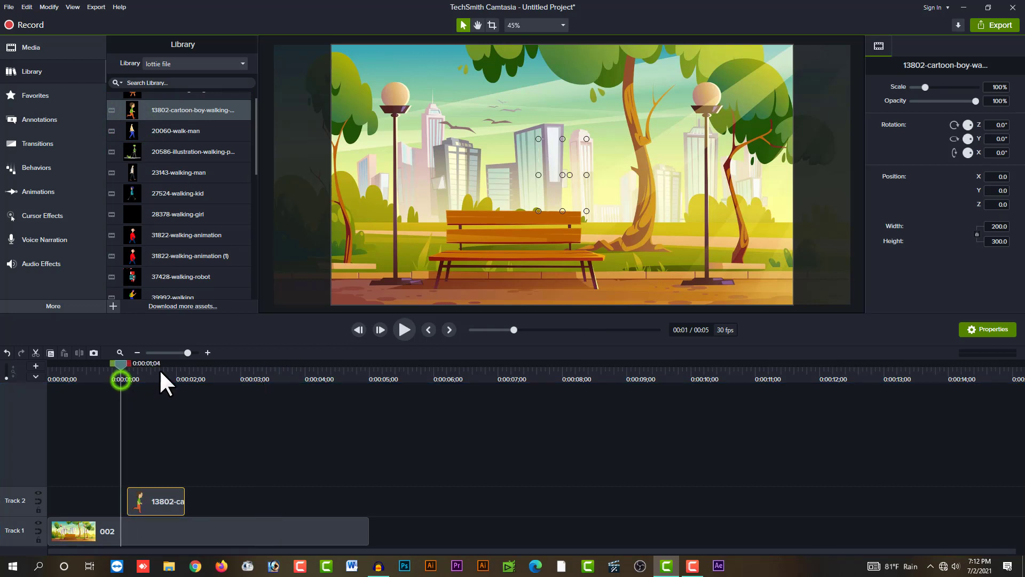
click(218, 448)
key(space)
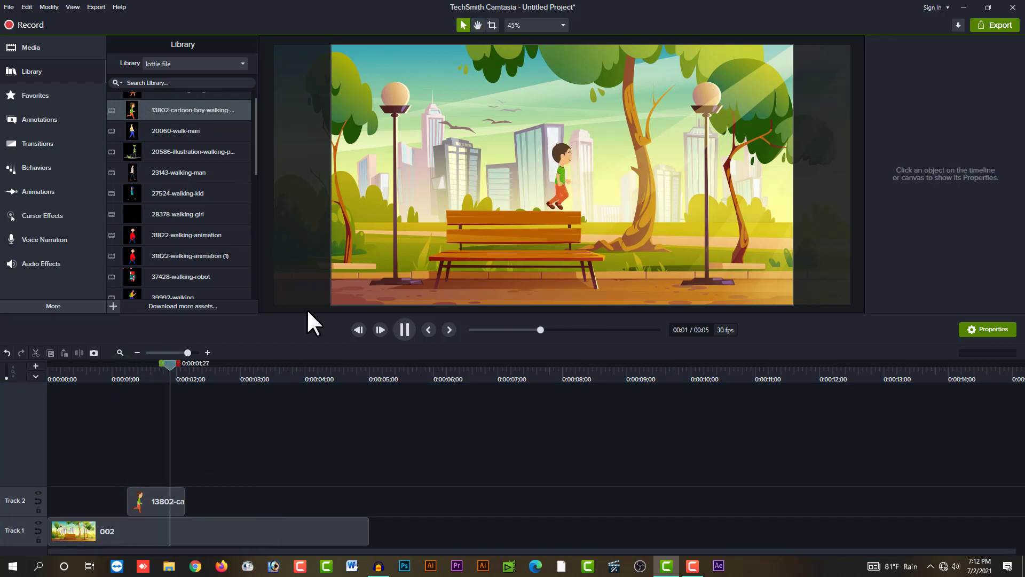
click(142, 374)
- Try to extend the walking boy clip on Track 2 by stretching its end
drag(183, 497, 252, 498)
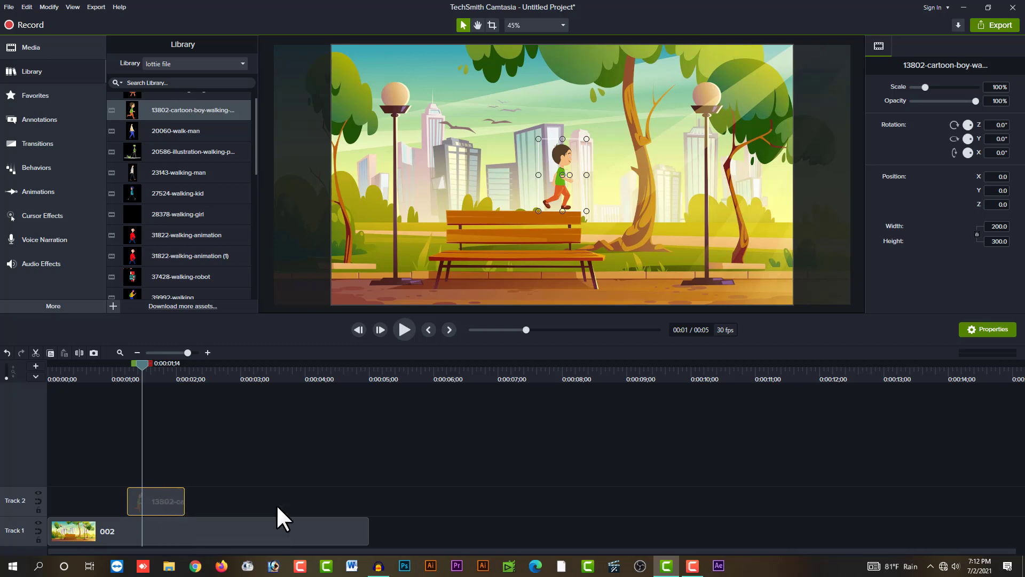
click(149, 492)
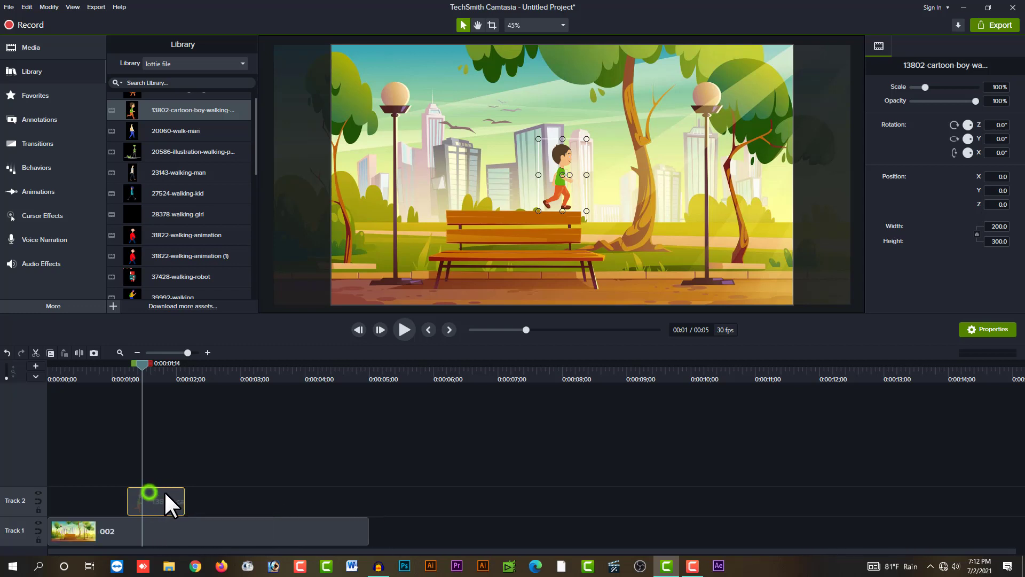
click(183, 500)
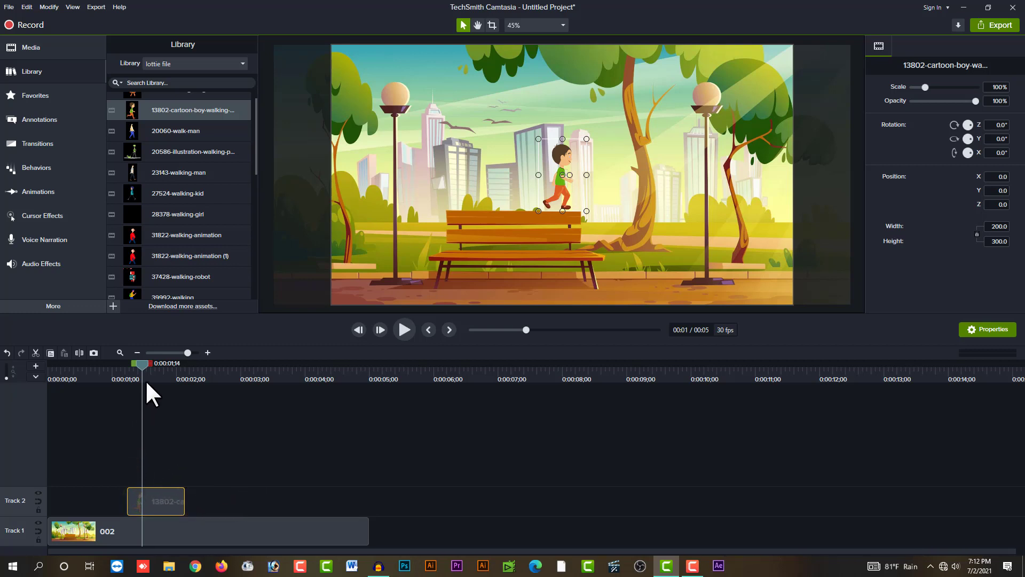
- Move the walking boy clip to the start of Track 2 and position the boy at about X -691, Y -353
mouse_move(135, 494)
mouse_down()
mouse_move(63, 495)
mouse_move(124, 495)
mouse_up()
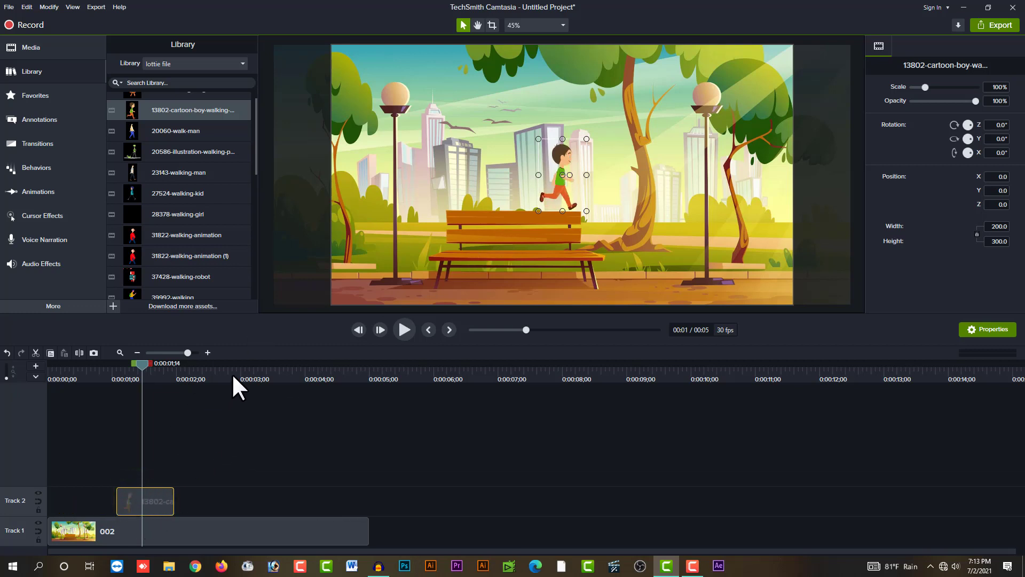
drag(140, 495, 70, 499)
drag(124, 370, 78, 371)
drag(568, 194, 395, 281)
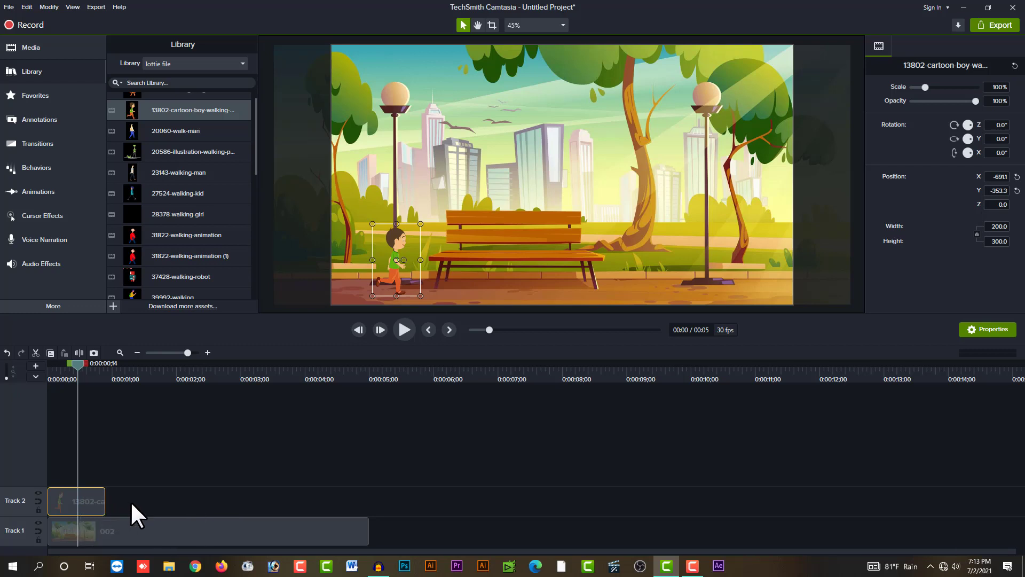
- Copy the walking boy clip and paste two copies directly after it, end to end on Track 2
drag(137, 373, 102, 411)
click(73, 463)
click(73, 507)
key(ctrl+c)
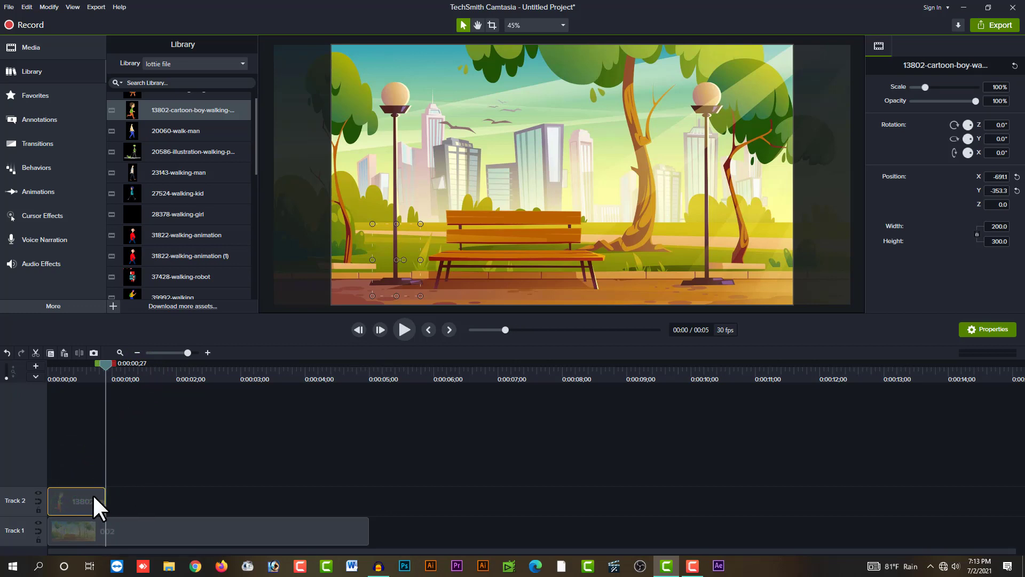
key(ctrl+v)
drag(231, 374, 163, 393)
key(ctrl+v)
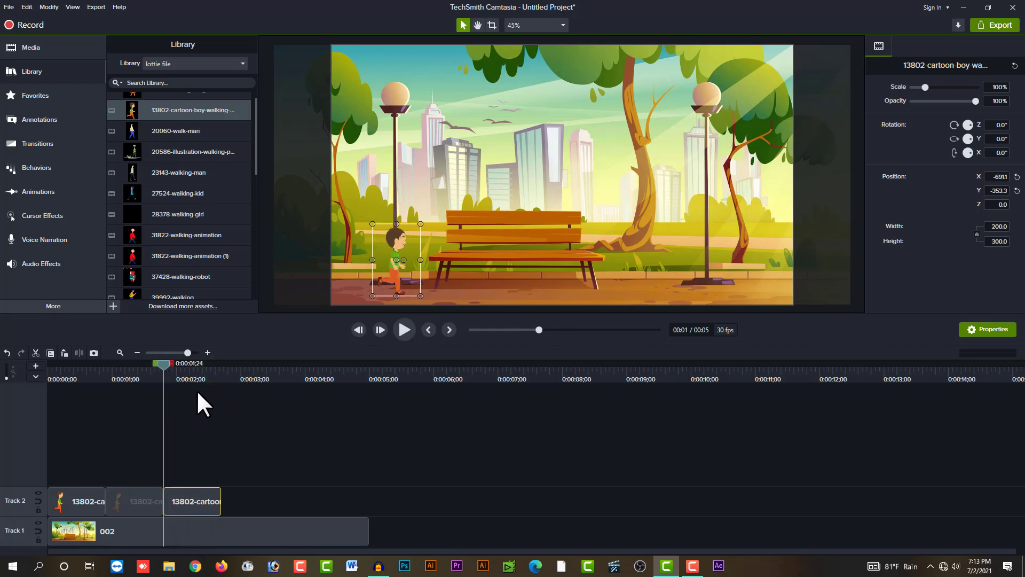
- Paste three more walking boy copies end to end on Track 2 and trim the last one to the background clip's end
drag(227, 374, 337, 376)
key(ctrl+v)
key(ctrl+v)
click(334, 372)
key(ctrl+v)
drag(396, 496, 368, 497)
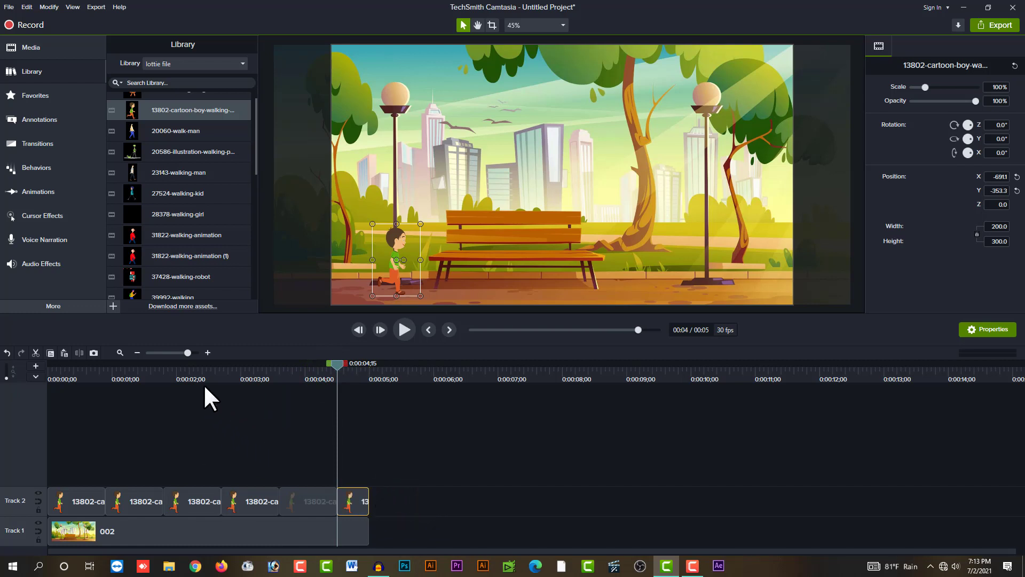
drag(188, 373, 103, 374)
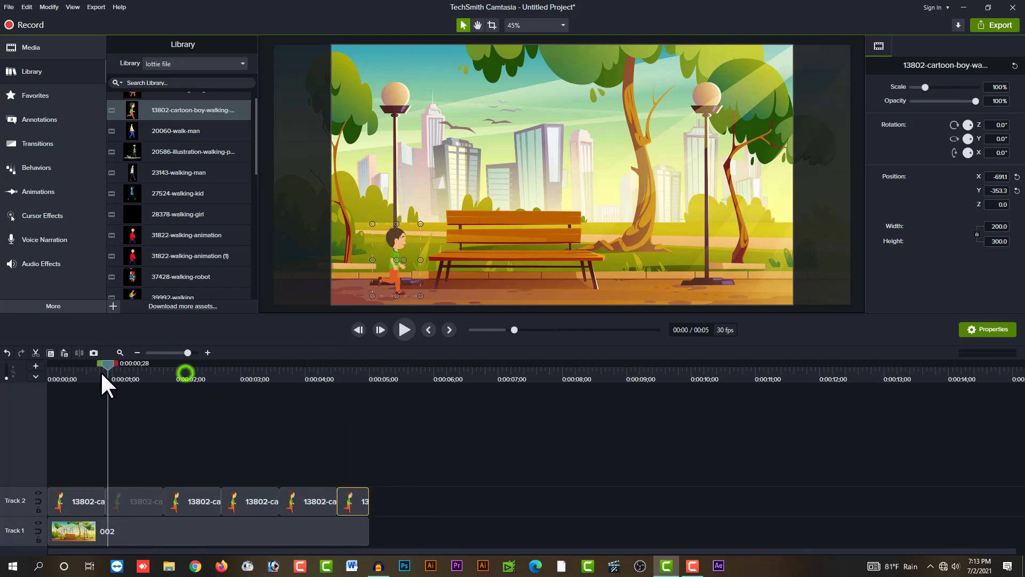
- Play back and scrub the timeline to check the repeated walking boy clips over the park background
click(181, 529)
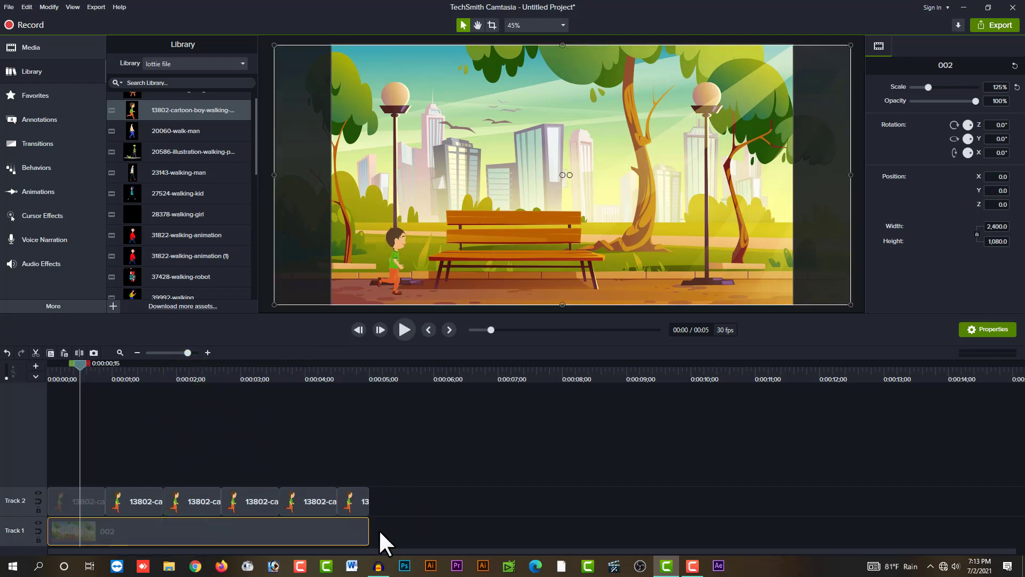
mouse_move(368, 531)
mouse_down()
mouse_move(737, 524)
mouse_move(163, 526)
mouse_move(368, 531)
mouse_up()
click(187, 504)
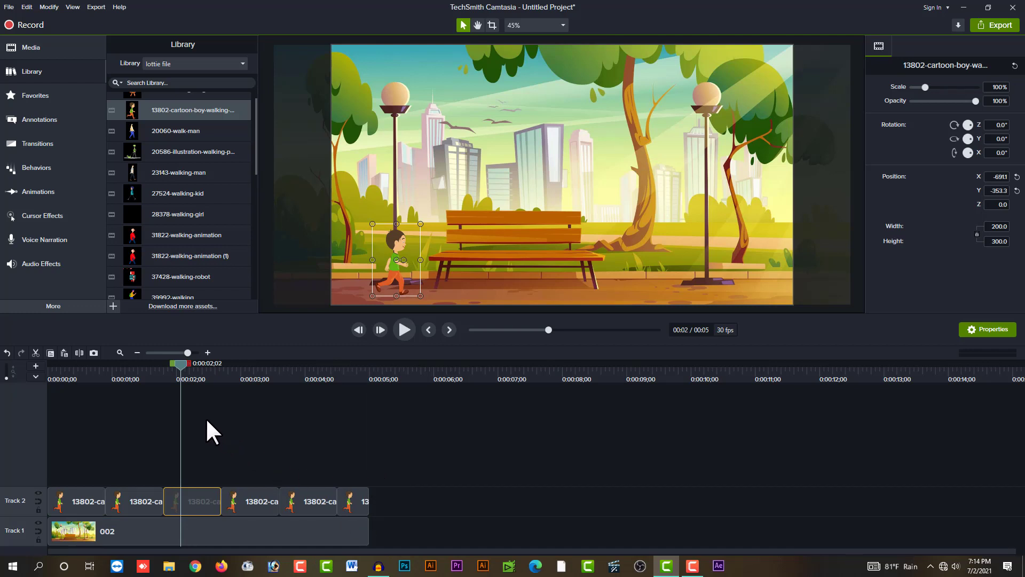
drag(141, 376, 372, 490)
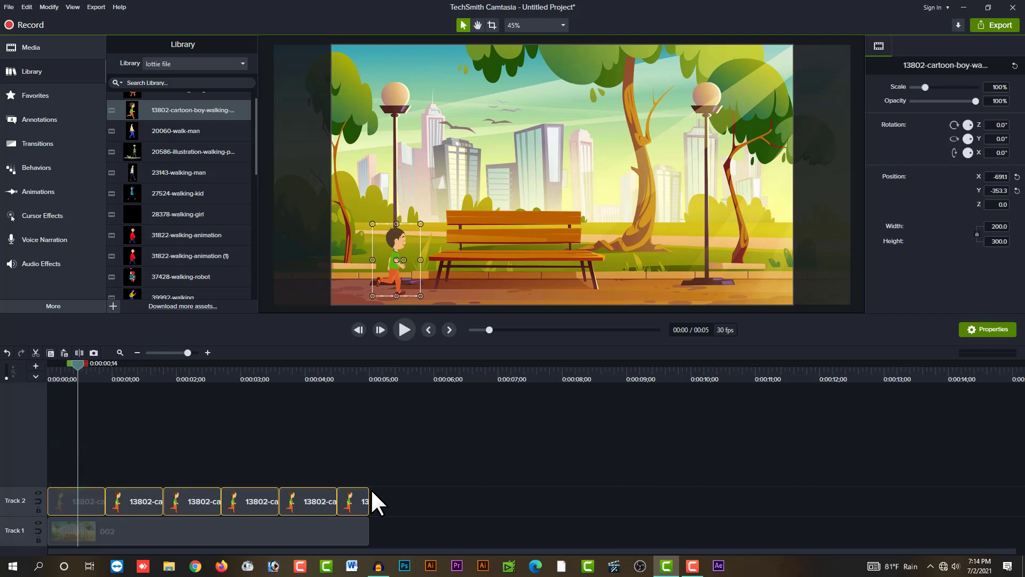
click(152, 419)
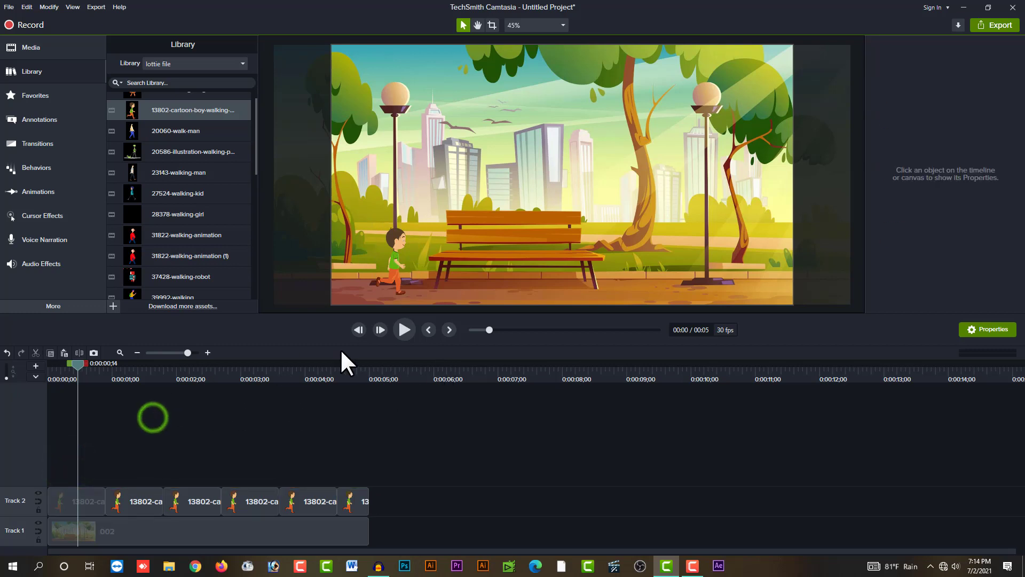
key(space)
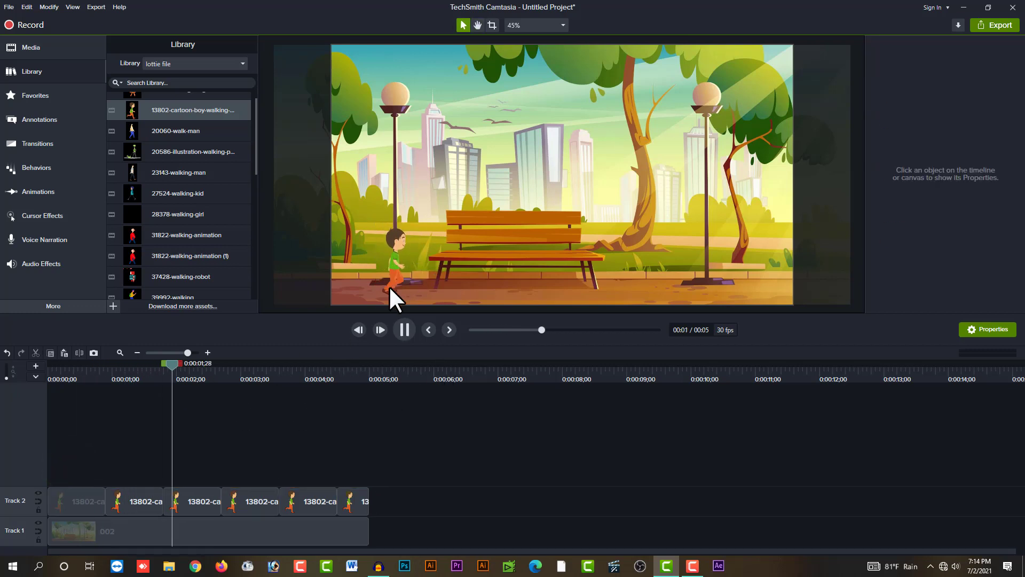
key(space)
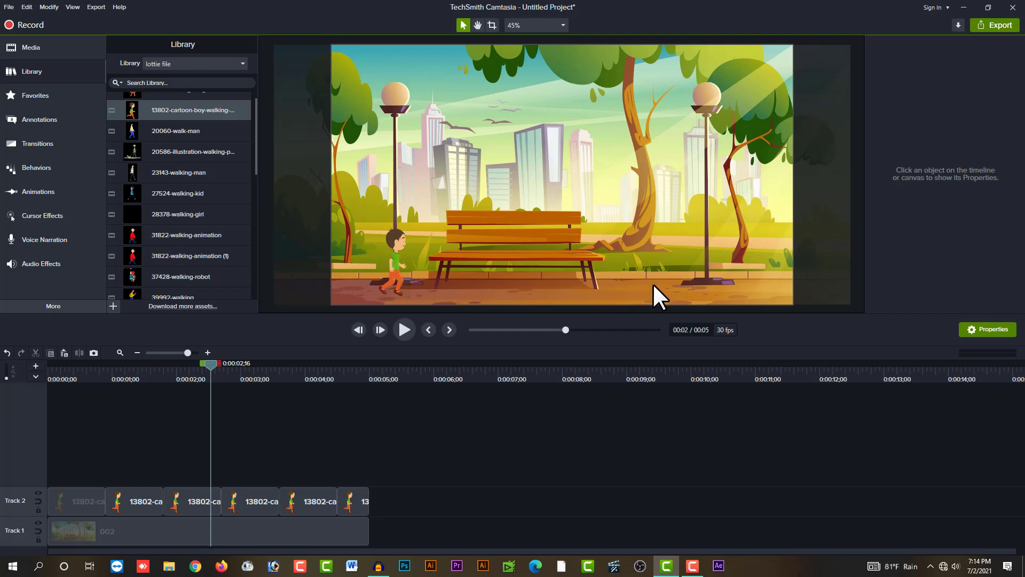
click(192, 371)
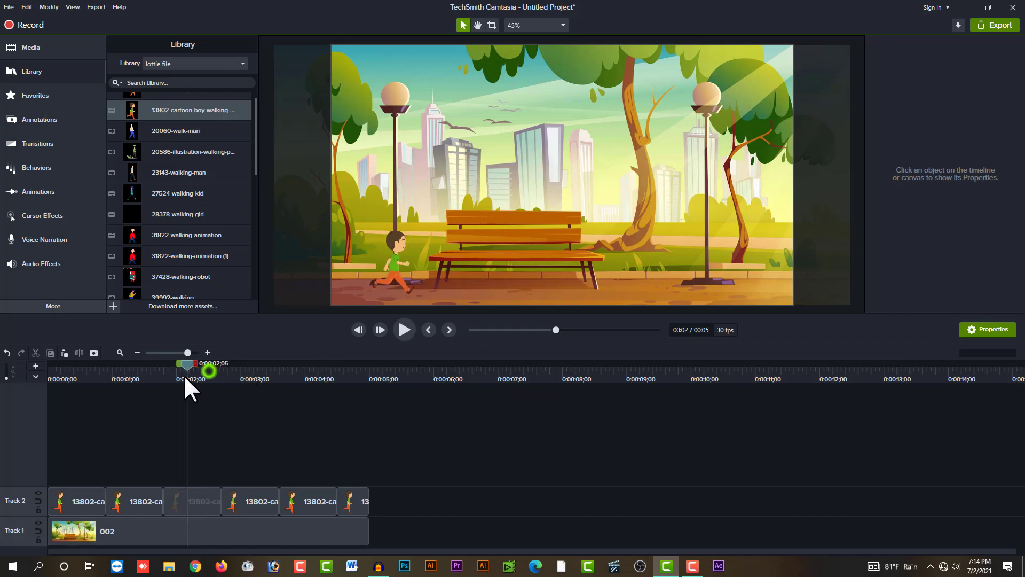
key(space)
key(space)
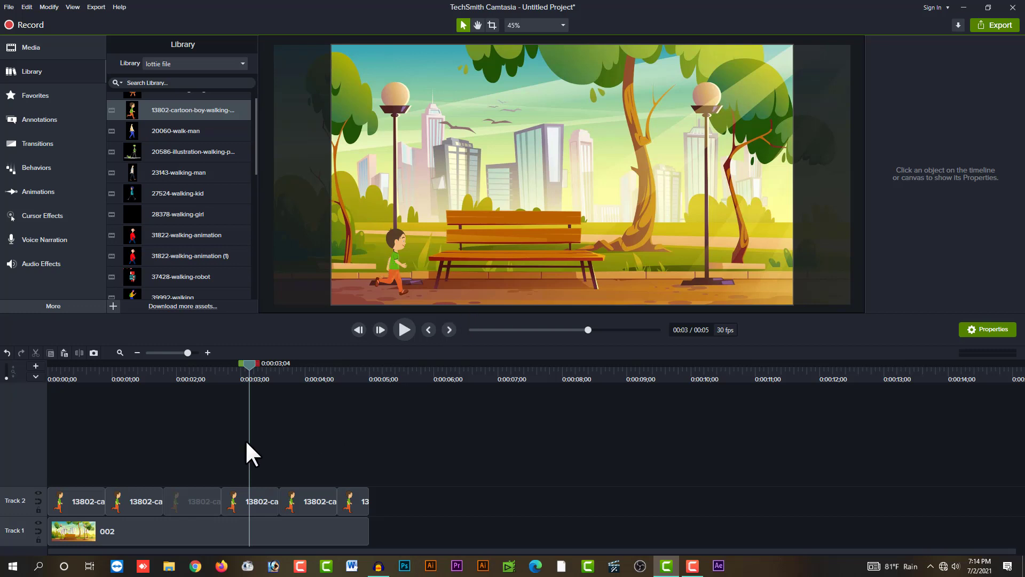
- Group all six walking boy clips on Track 2 into one group
drag(79, 466, 351, 502)
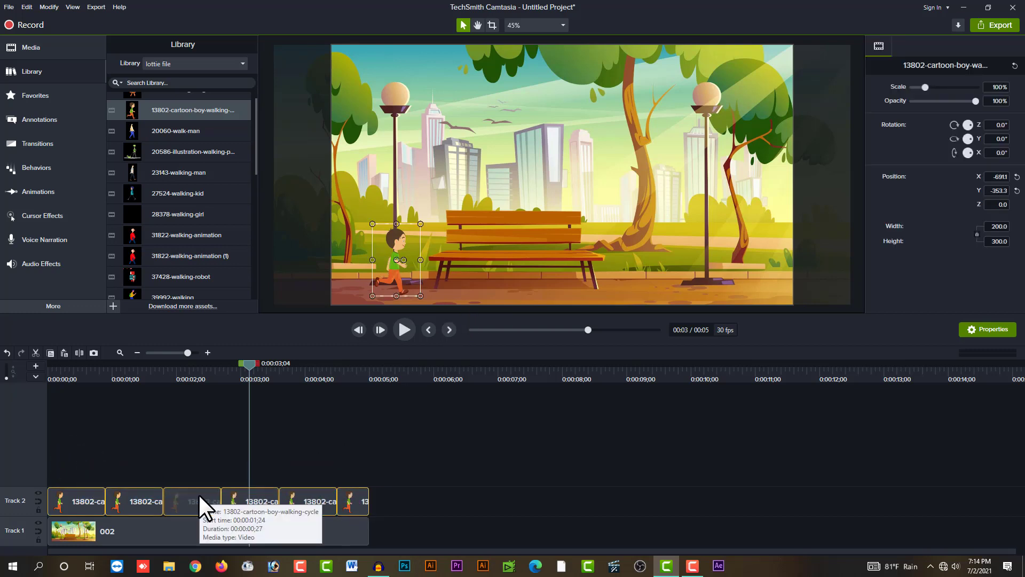
drag(400, 454, 69, 504)
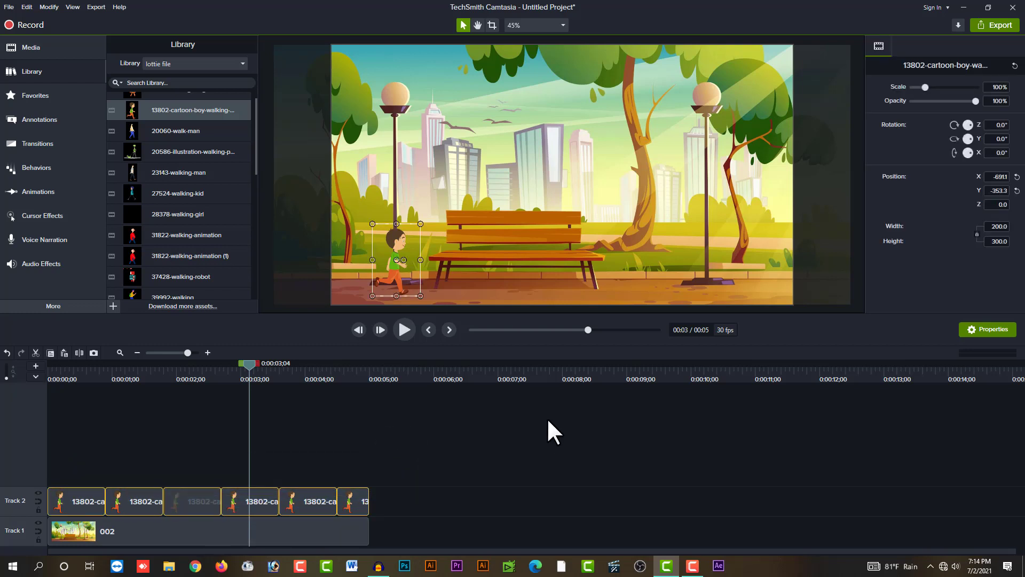
drag(410, 451, 64, 497)
click(63, 496)
key(ctrl+g)
- Enlarge the walking boy group to about 184% and place it at about X -671, Y -263
drag(214, 373, 90, 400)
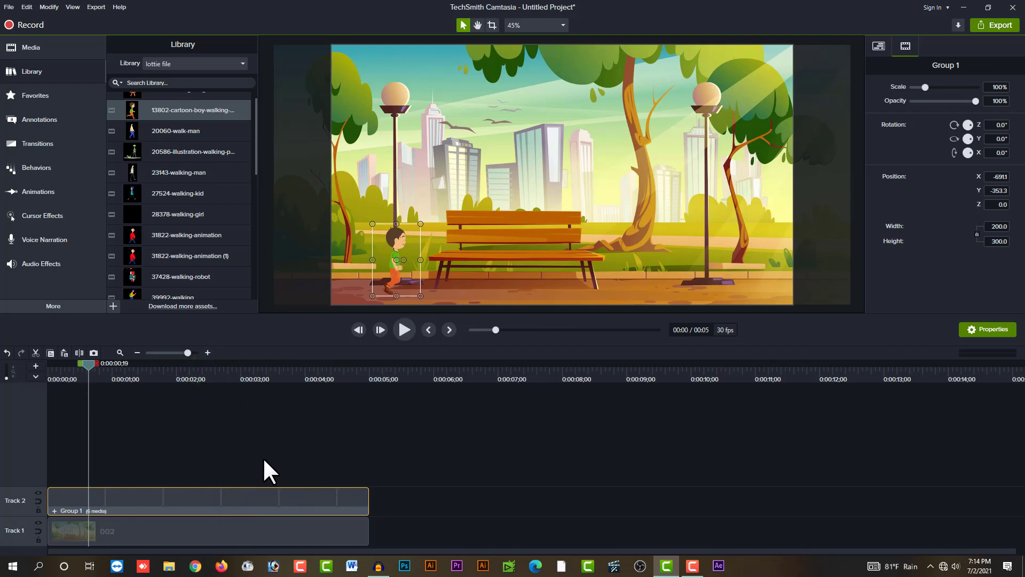
click(129, 494)
drag(421, 223, 460, 163)
click(144, 467)
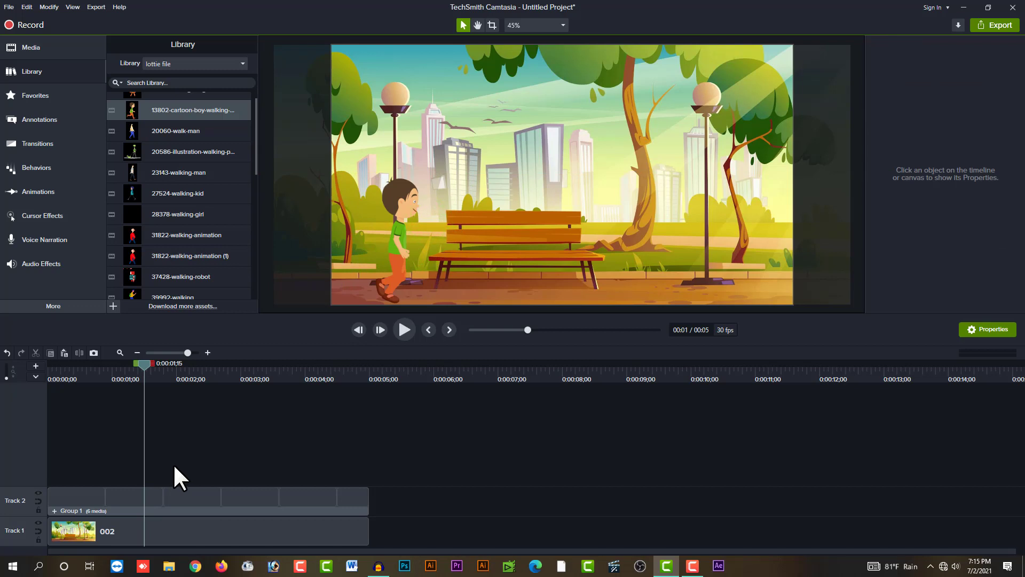
click(167, 500)
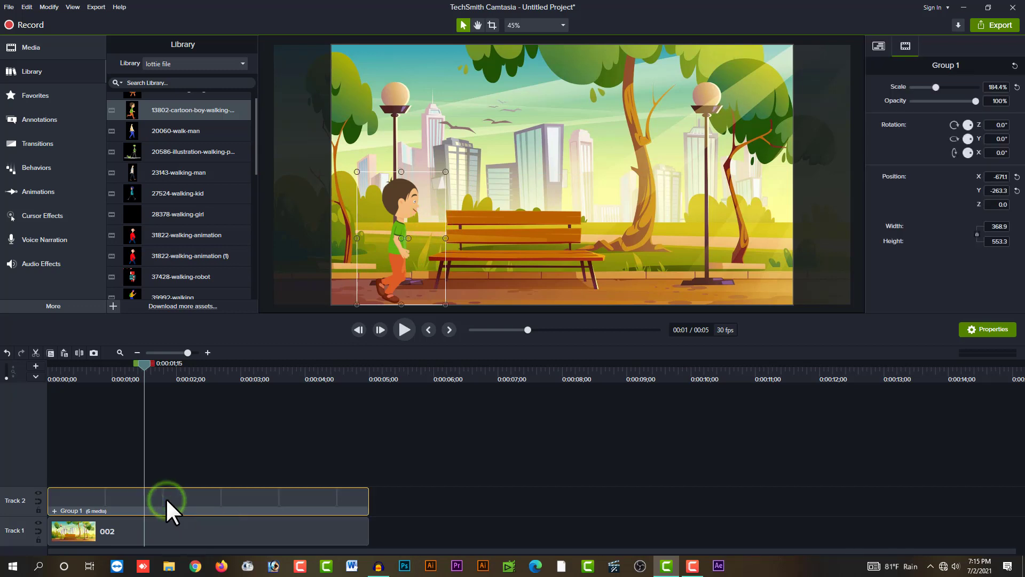
- Add a custom animation to the walking boy group, ending at 0:00:01;15
click(190, 443)
click(178, 499)
click(178, 499)
key(shift+a)
- Shift the animation along the walking boy group so that it ends at 0:00:02;04
click(80, 503)
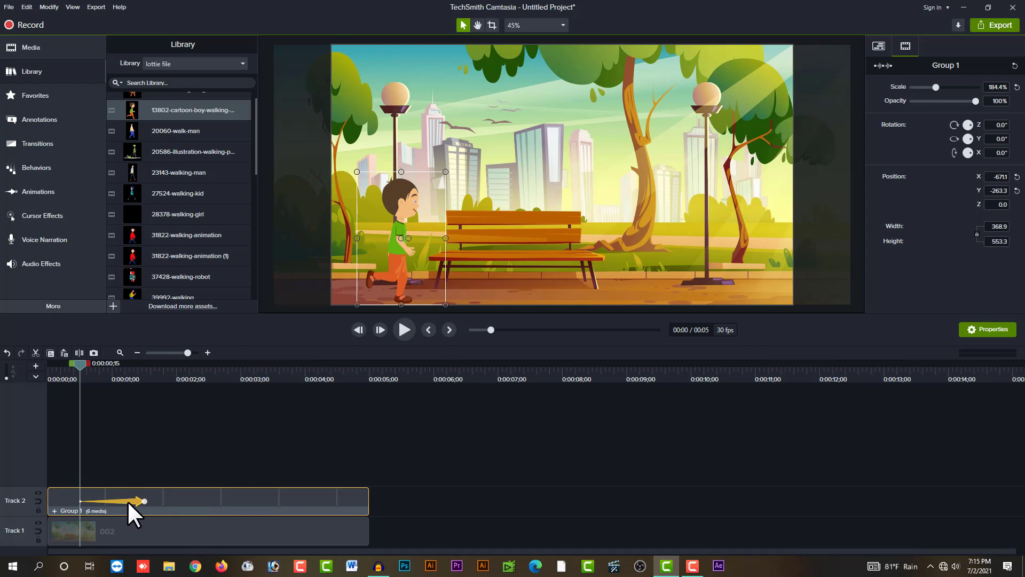
click(80, 501)
click(145, 501)
click(165, 457)
click(131, 501)
drag(114, 501, 155, 500)
drag(130, 377, 184, 383)
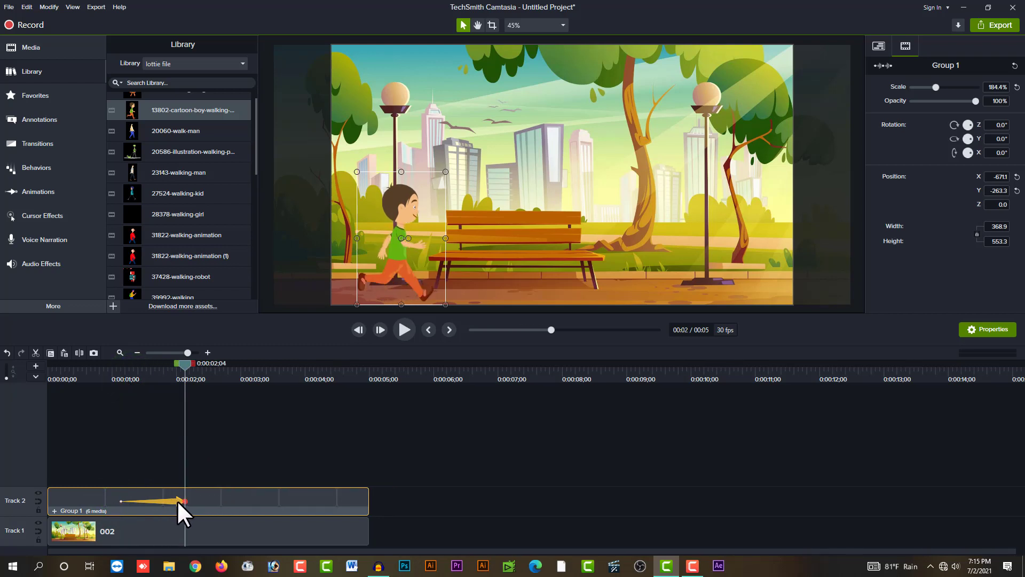
- Stretch the animation on the walking boy group so it runs from 0:00:00;00 to about 0:00:04;27
click(121, 502)
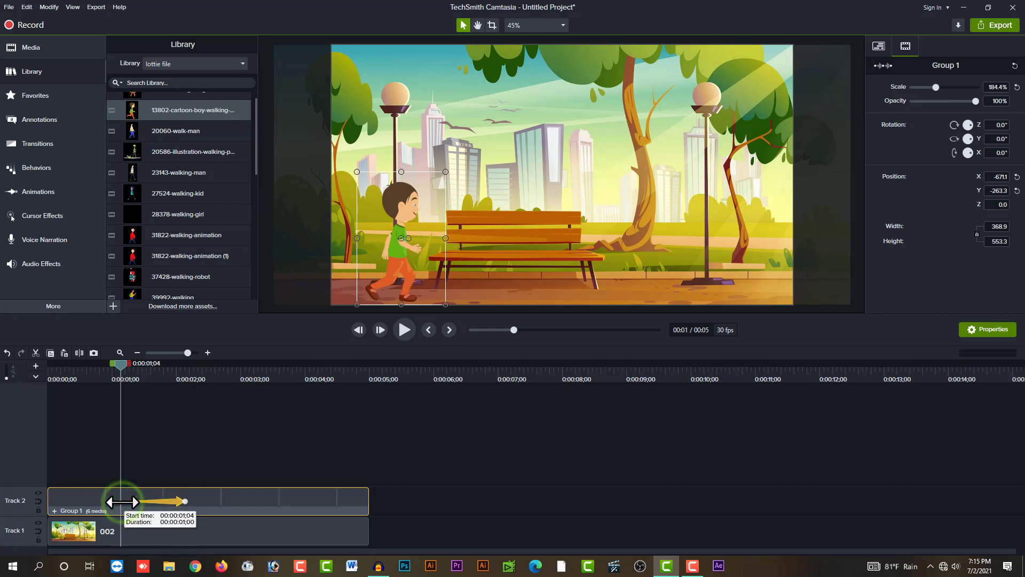
drag(122, 501, 49, 502)
click(185, 501)
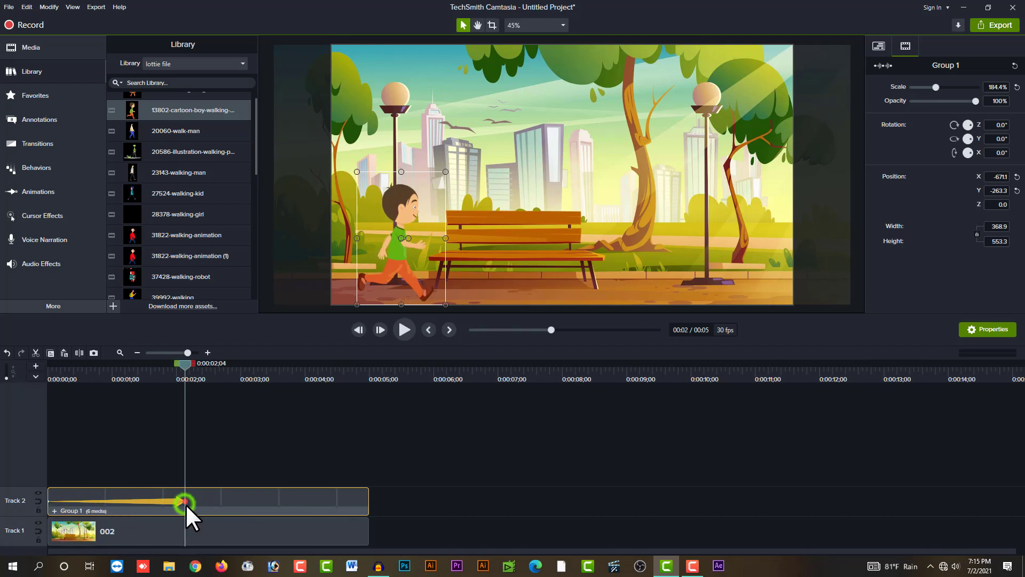
drag(184, 504, 361, 515)
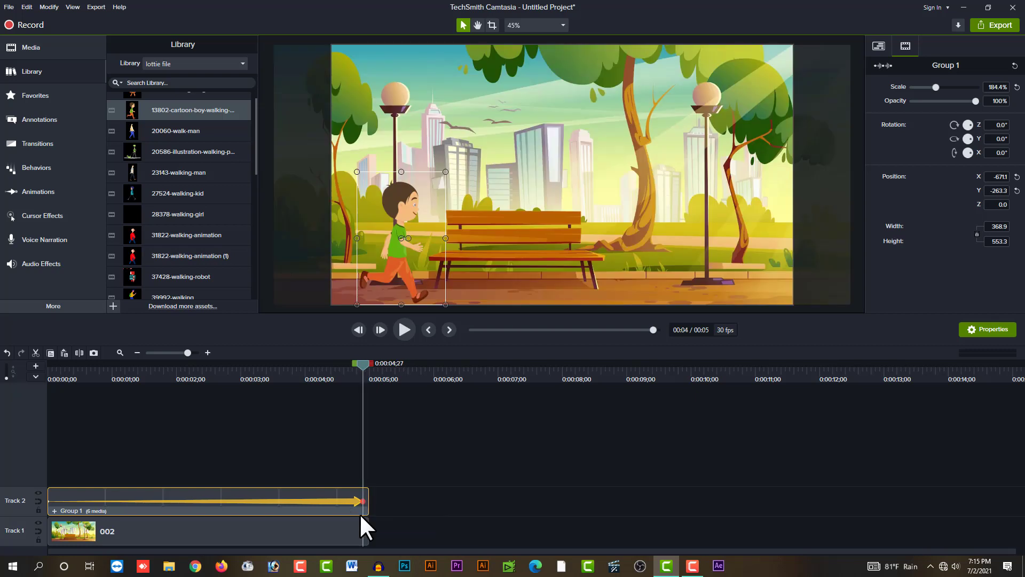
- Place the boy beyond the canvas's left edge at about X -1044 at the animation's start, and beyond the right edge at about X 1144 at its end
drag(239, 363, 152, 382)
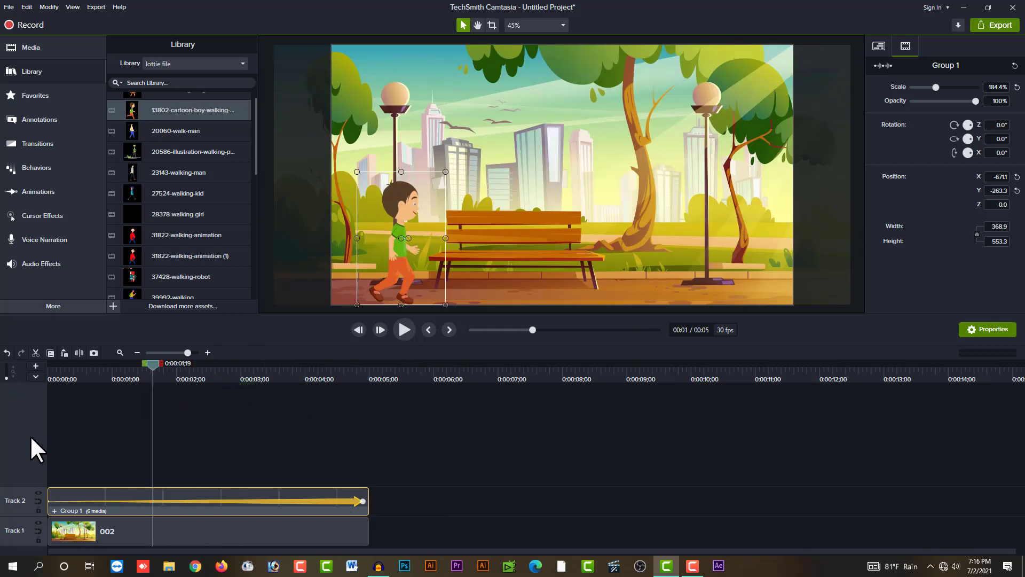
click(51, 502)
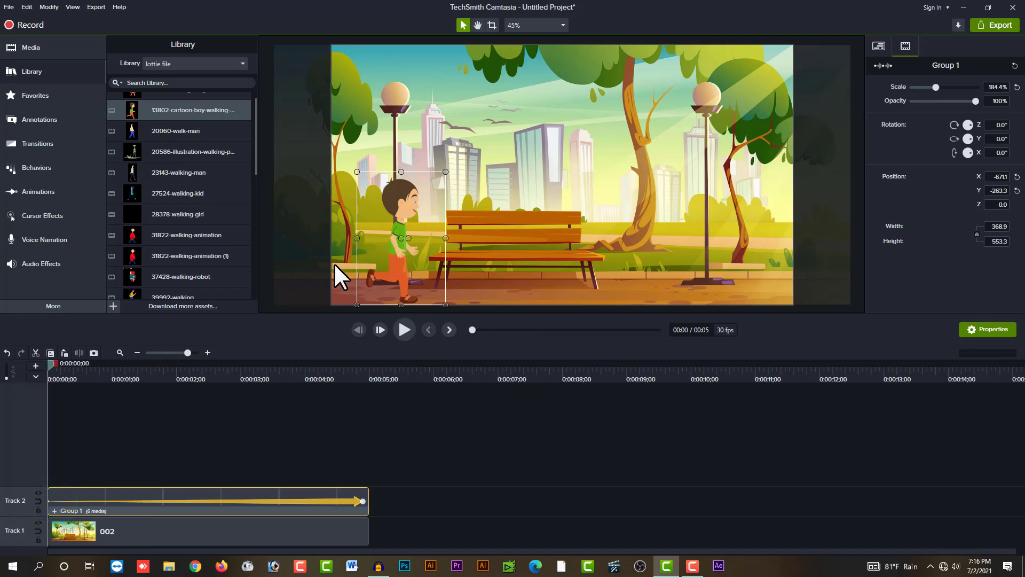
drag(401, 286, 324, 274)
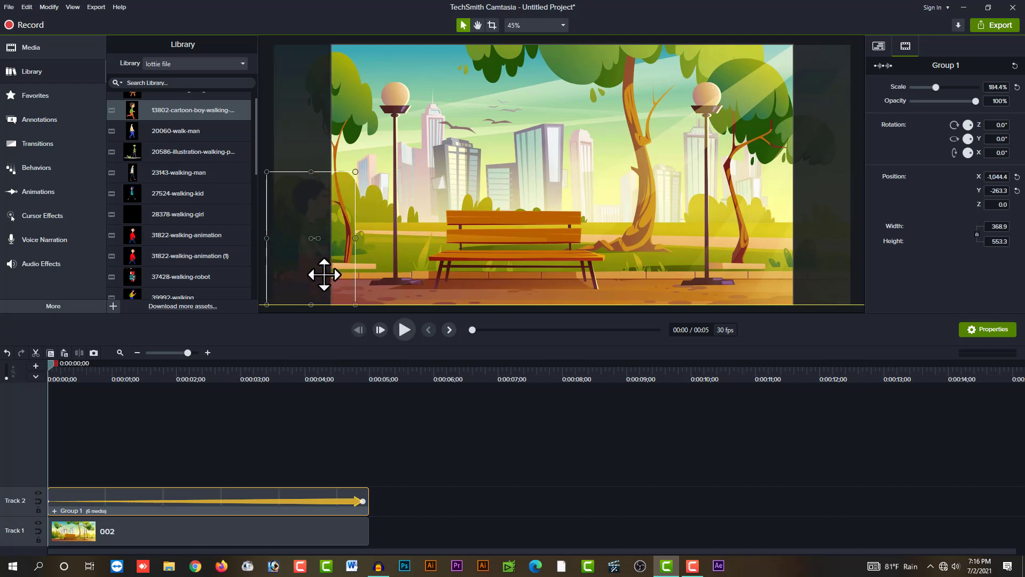
click(363, 501)
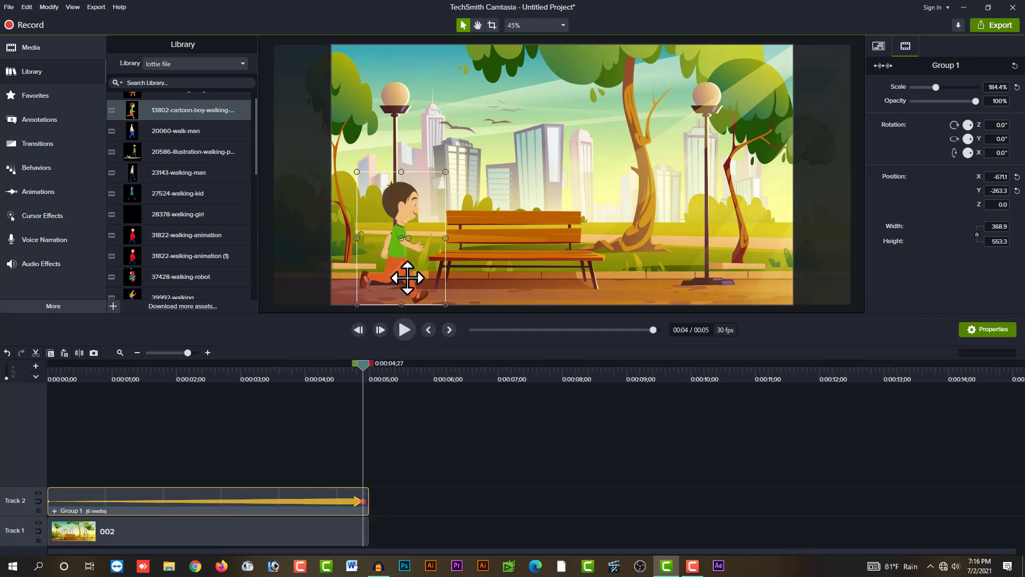
drag(406, 277, 843, 278)
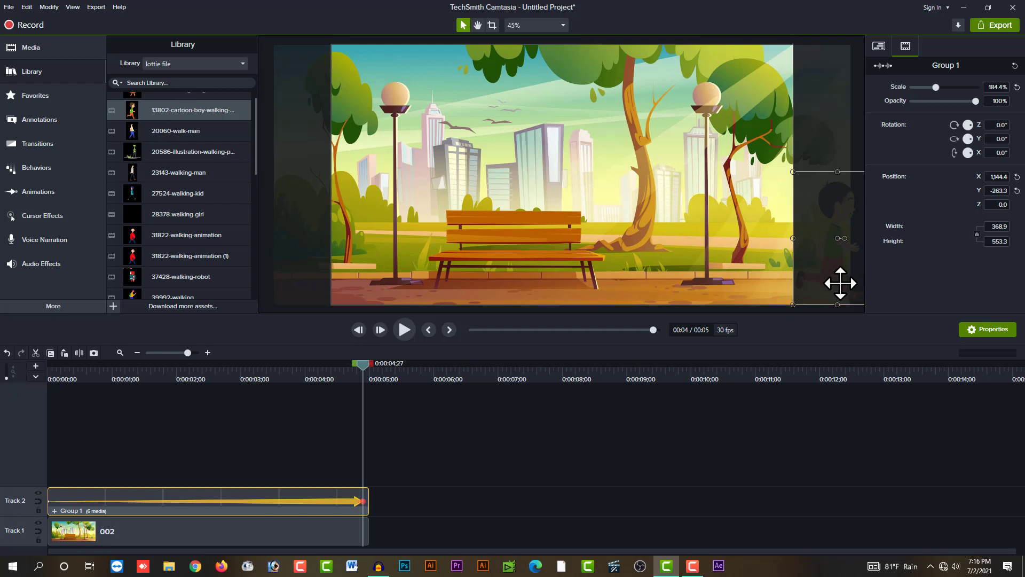
- Scrub and play the timeline to check the boy's walk across the park
drag(224, 374, 214, 376)
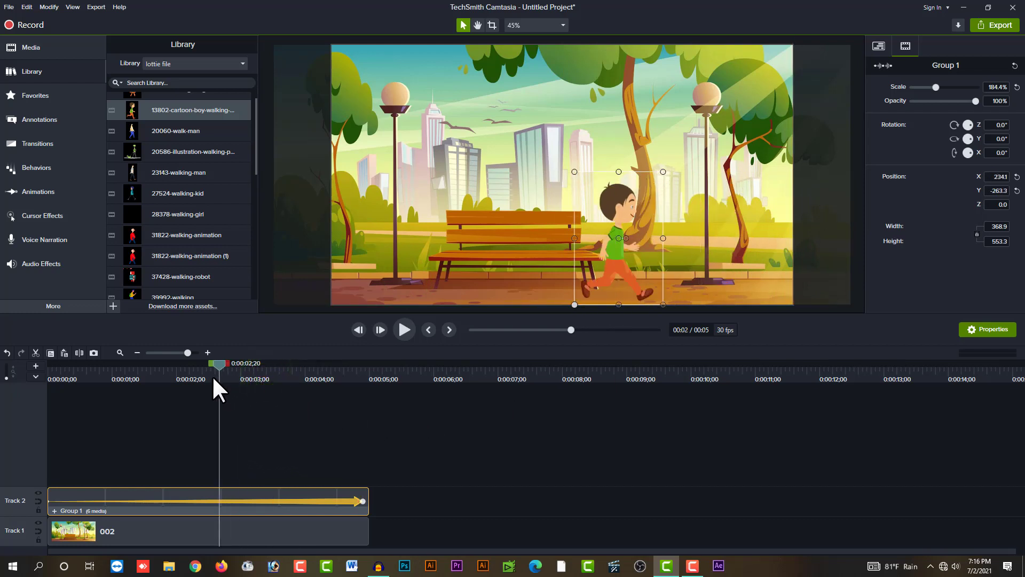
drag(137, 371, 59, 370)
click(404, 329)
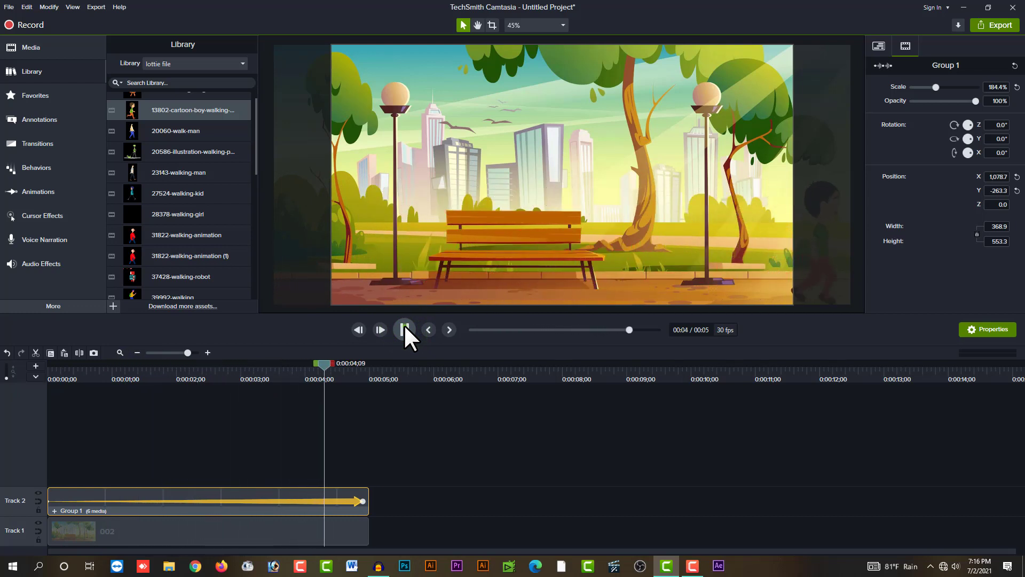
click(404, 330)
drag(270, 370, 178, 389)
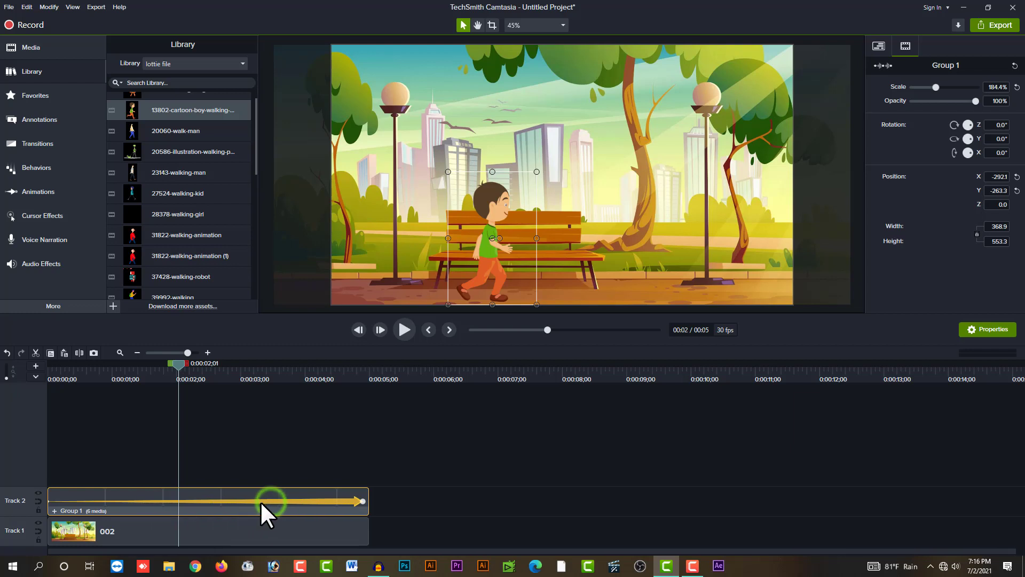
- Set the easing of the walking boy group's animation to Linear
right_click(232, 498)
mouse_move(273, 470)
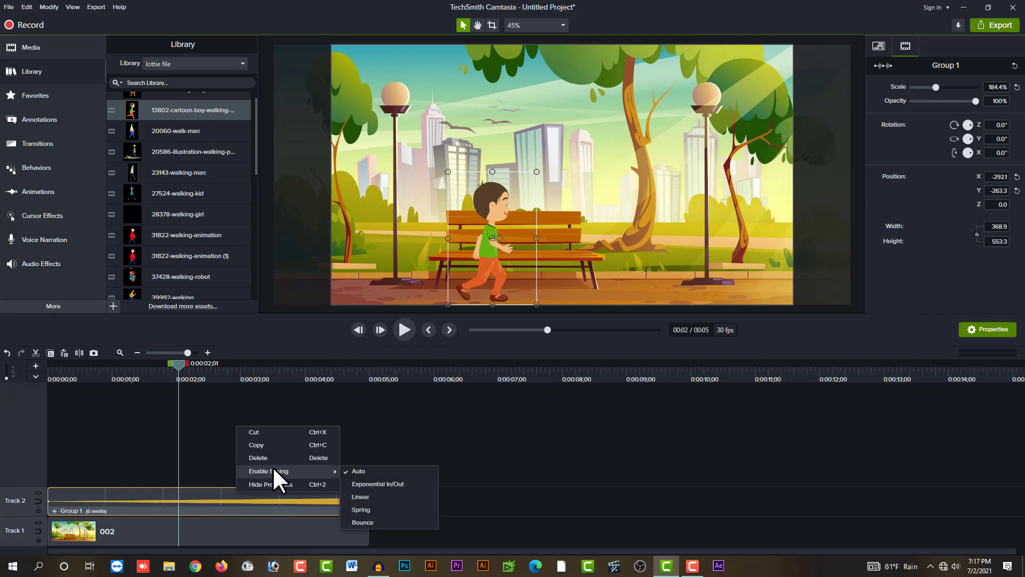
click(383, 496)
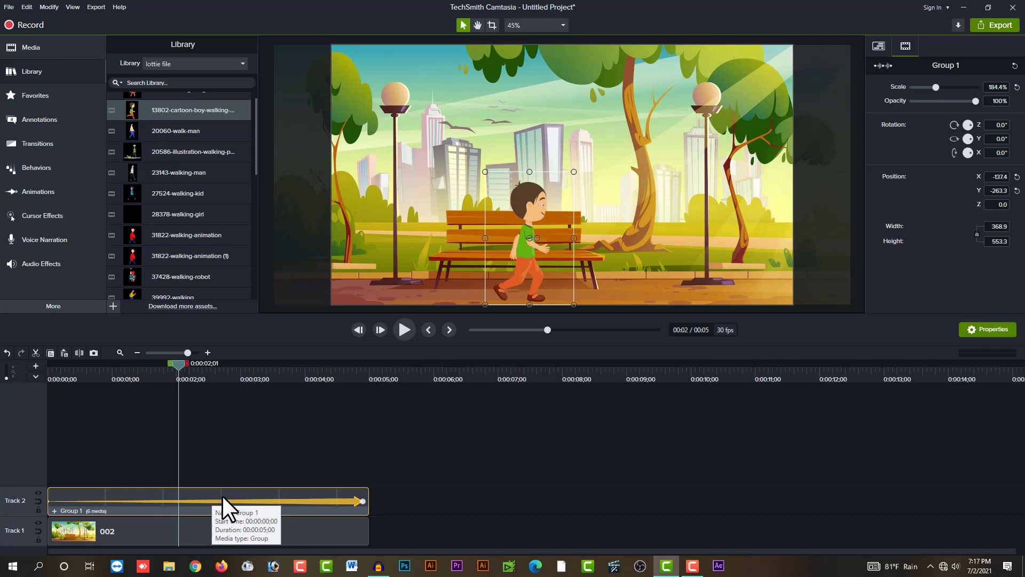
- Play the scene from the start to check the walk's pace with linear easing
drag(106, 378, 46, 381)
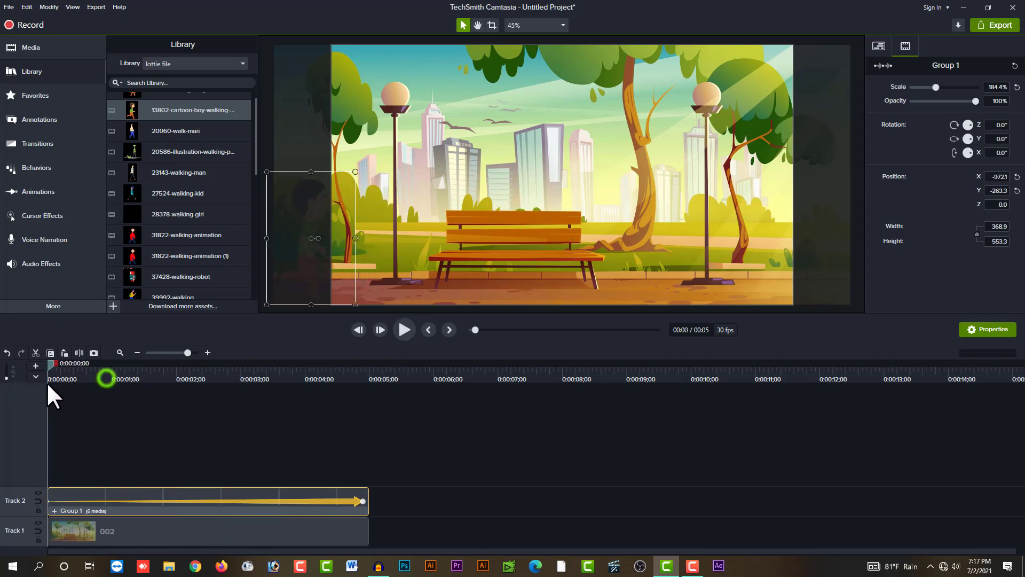
click(410, 329)
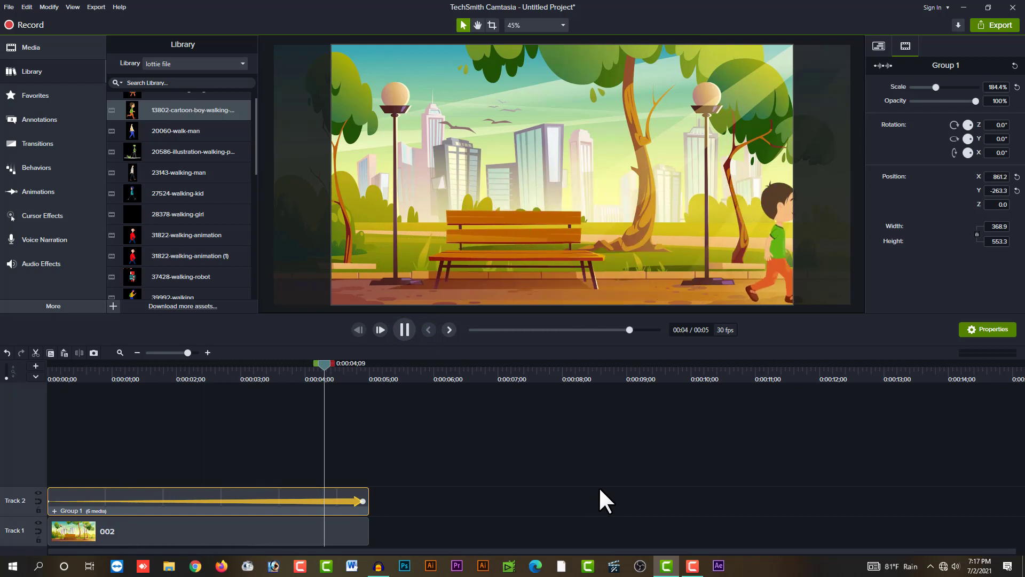
drag(228, 375, 184, 377)
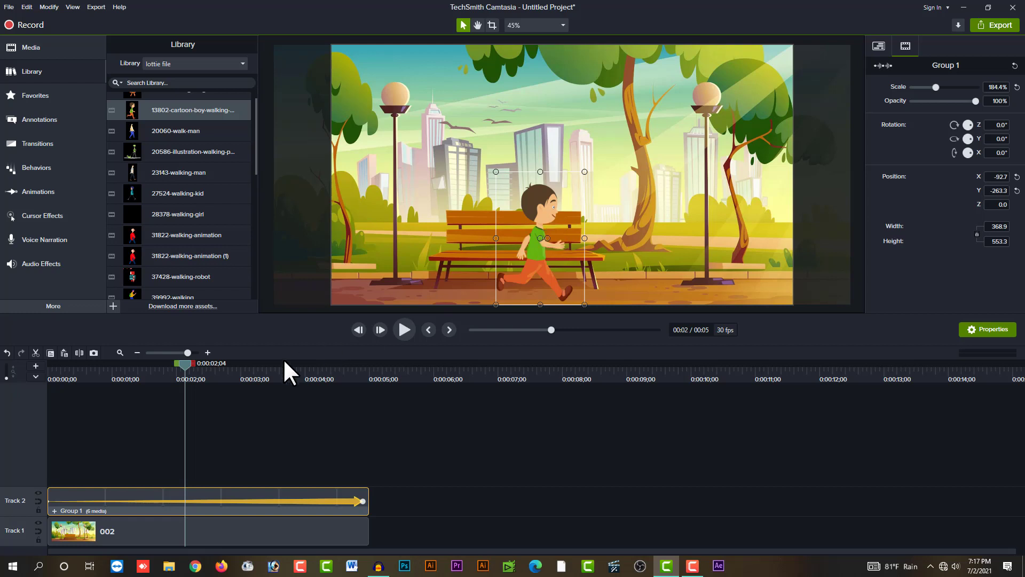
drag(184, 367, 211, 367)
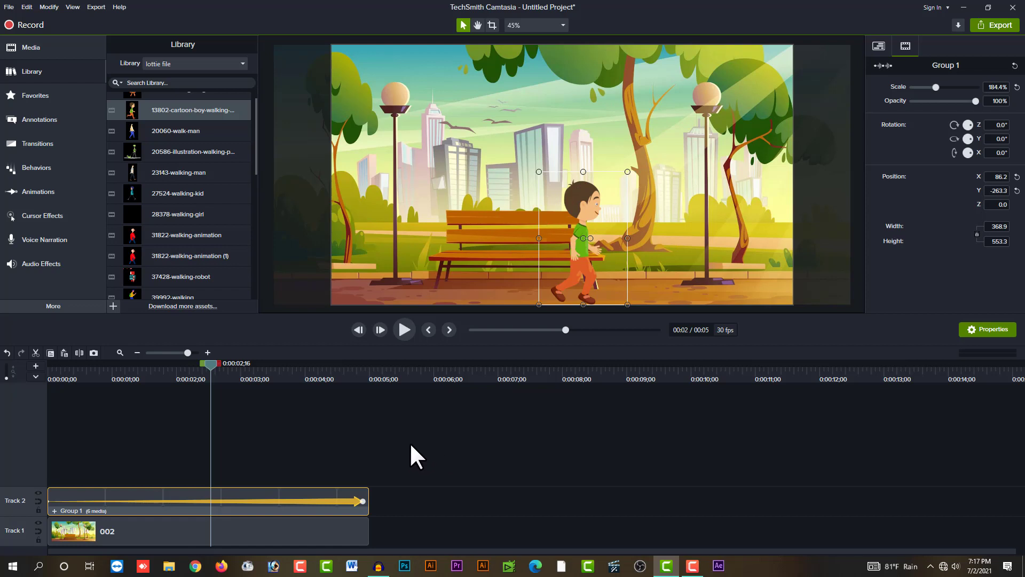
- Group the animated walking boy group with the park background clip
click(392, 443)
click(263, 528)
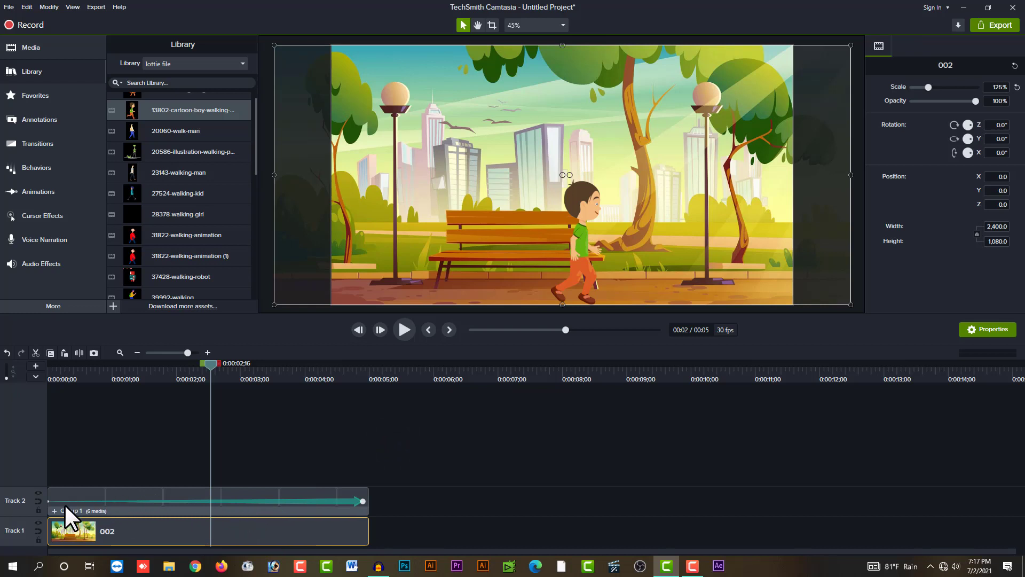
drag(258, 458, 213, 538)
drag(285, 433, 175, 532)
drag(293, 445, 204, 544)
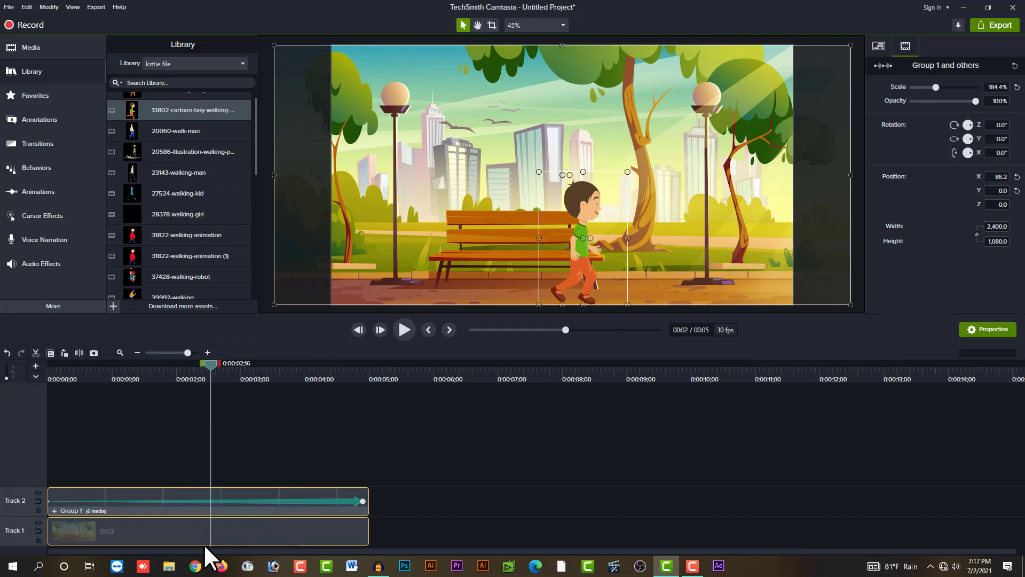
key(ctrl+g)
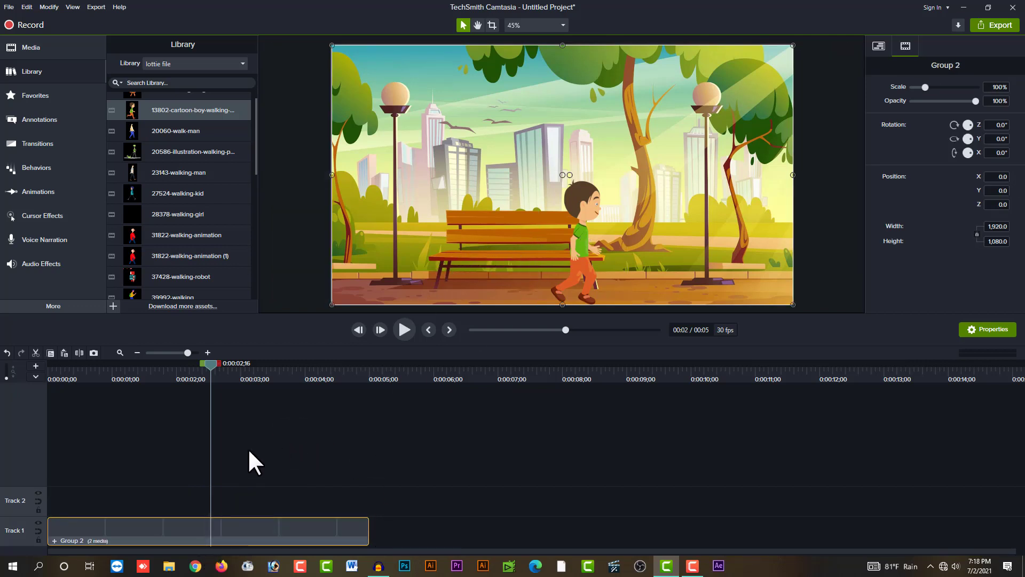
- Add a custom animation to the grouped park scene and stretch it from 0:00 to about 0:04;27, nearly the clip's full length
mouse_move(569, 267)
mouse_down()
mouse_move(487, 222)
mouse_move(567, 252)
mouse_move(569, 267)
mouse_up()
click(267, 472)
click(232, 526)
key(shift+a)
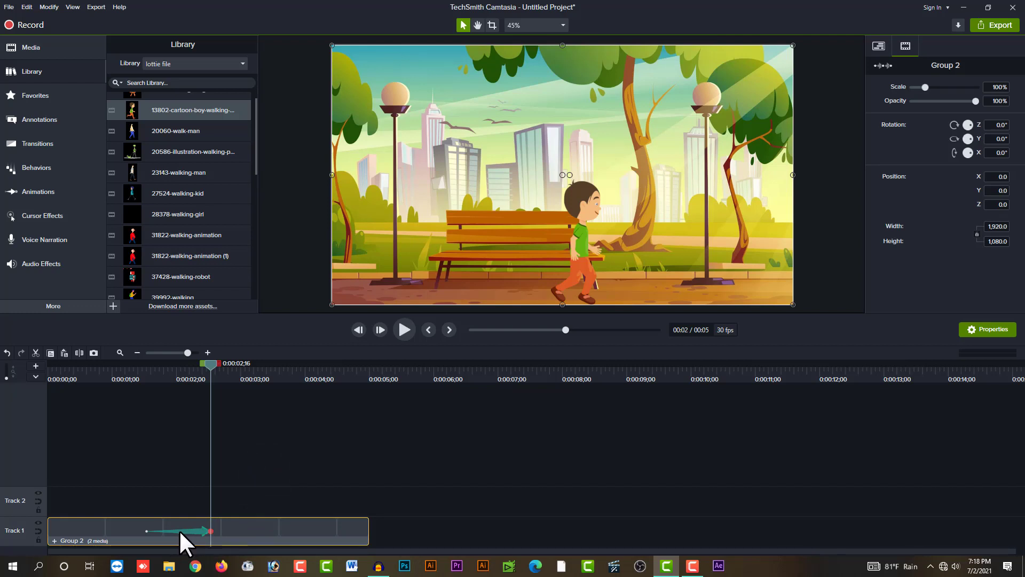
drag(150, 532, 50, 539)
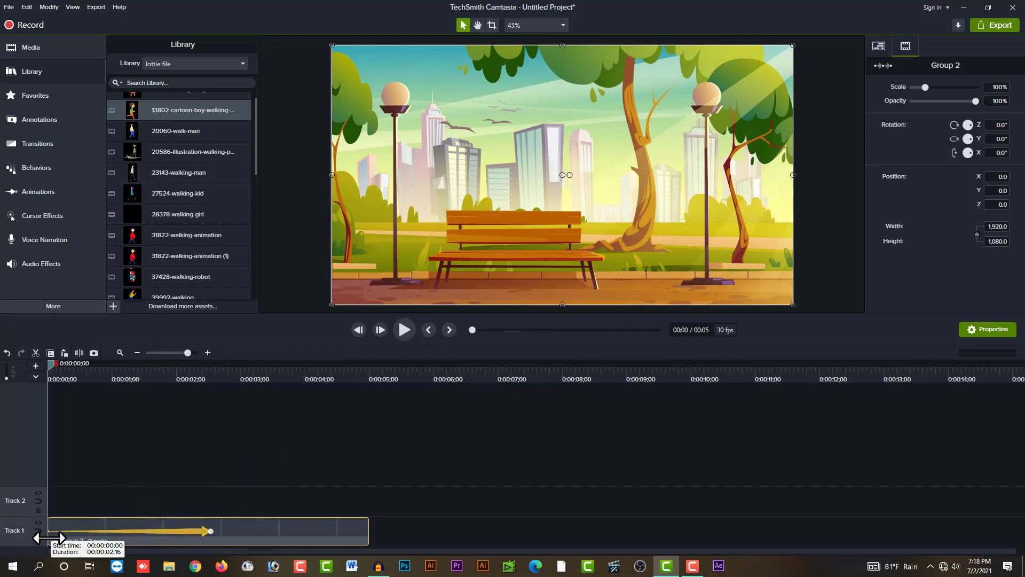
drag(211, 531, 363, 531)
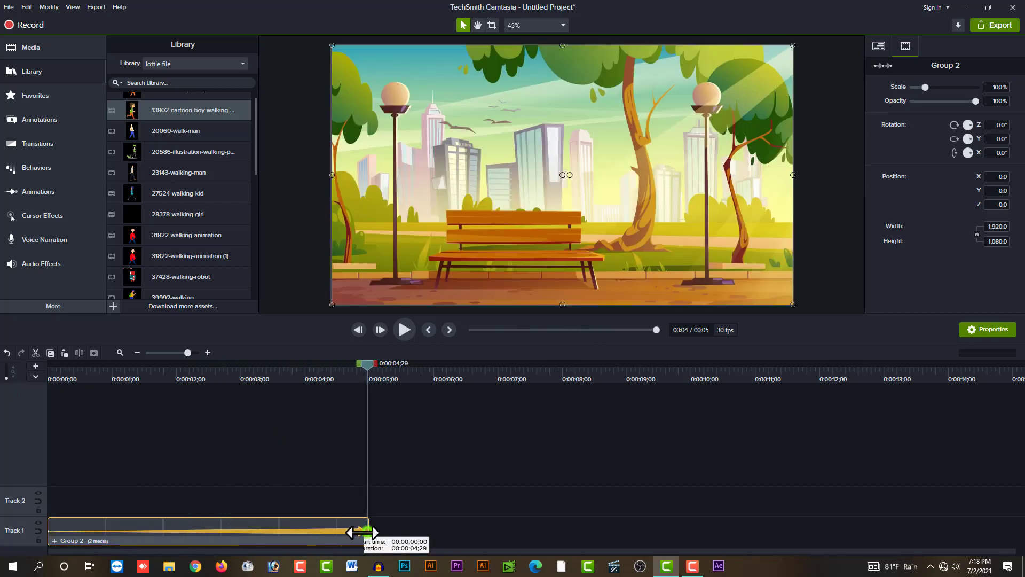
click(260, 374)
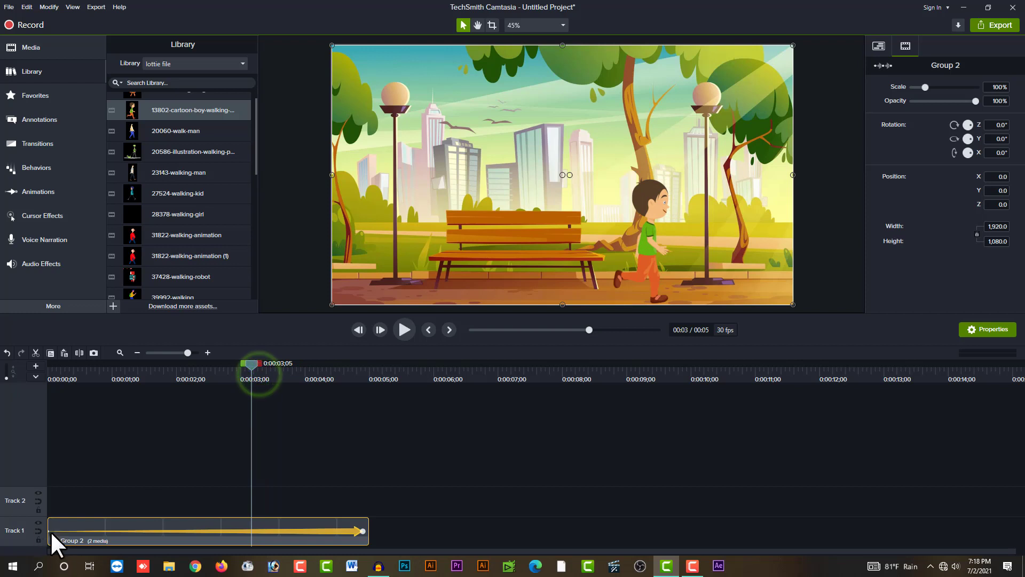
- At the animation's start, scale the scene to about 141.6% and position it at about X 398.9, Y 224.4 to frame its left side
click(51, 532)
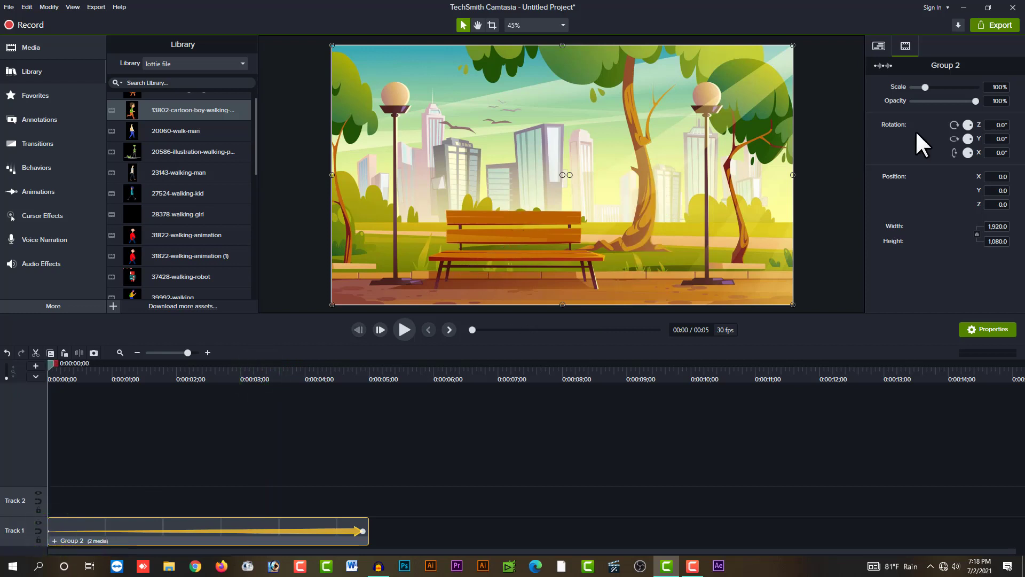
drag(787, 174, 1009, 170)
drag(632, 220, 634, 161)
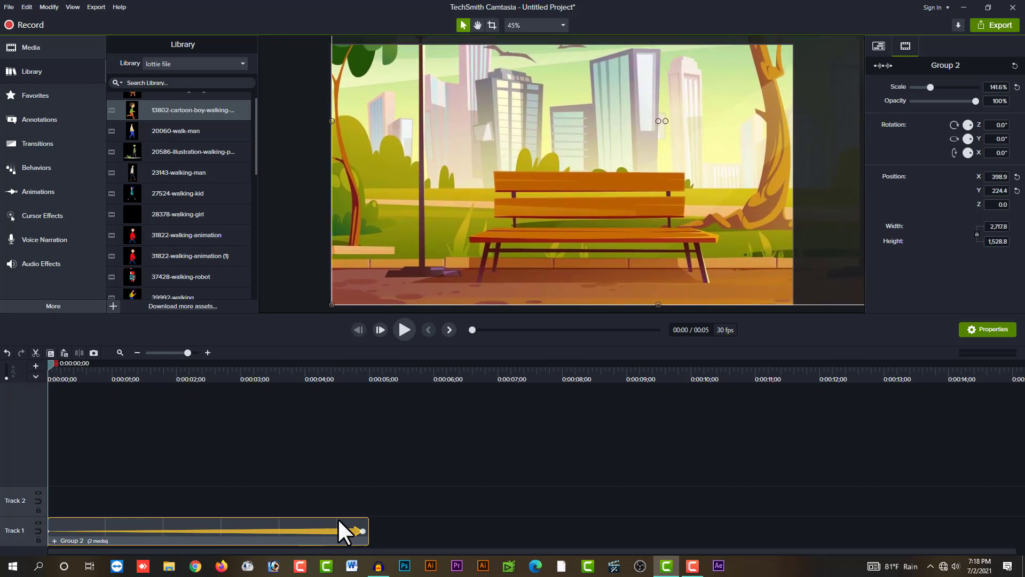
- At the animation's end, scale the scene to about 129.7% and position it at about X -285.6, Y 160.6 to frame its right side
click(363, 531)
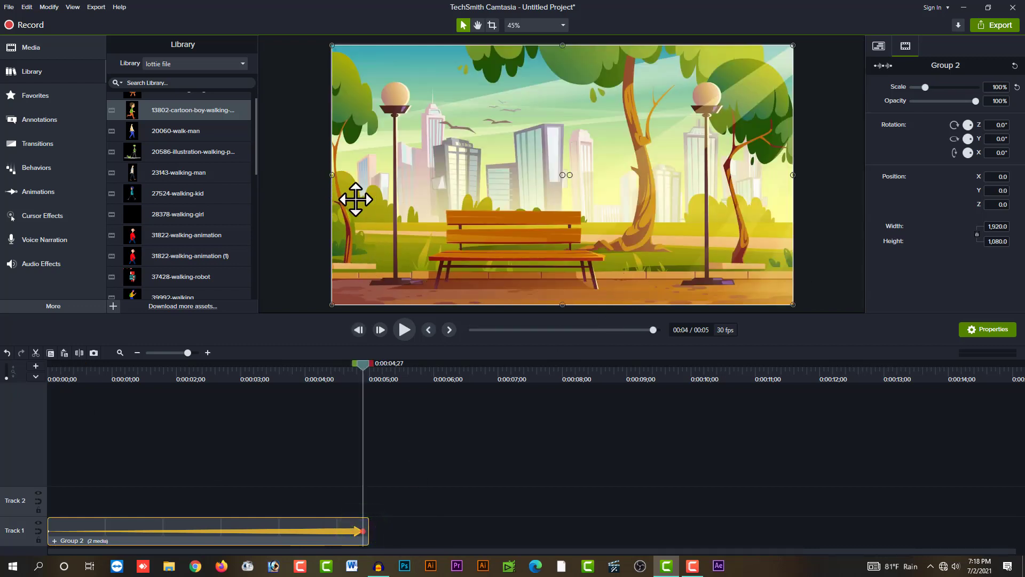
drag(329, 175, 191, 175)
drag(541, 217, 553, 178)
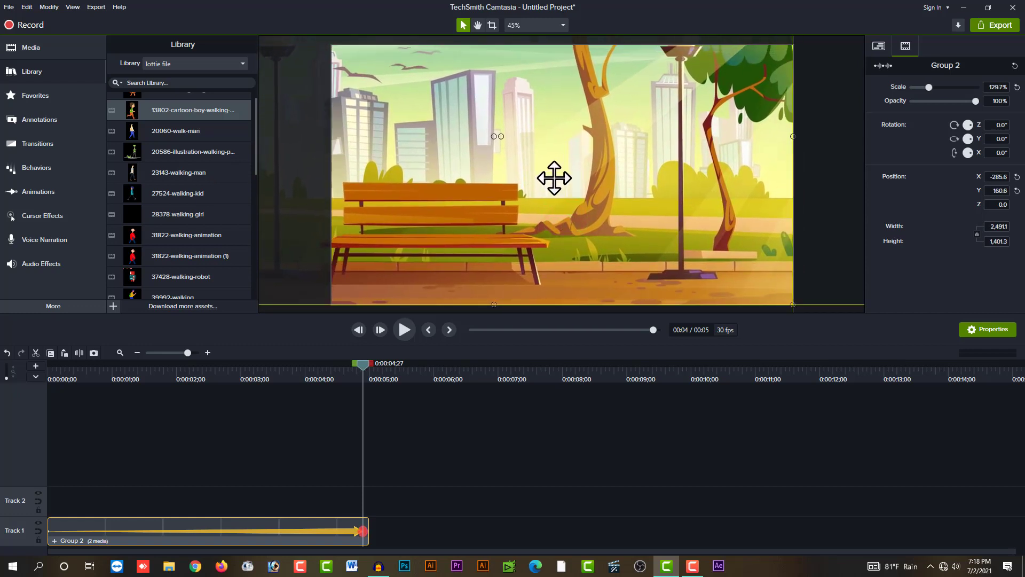
drag(256, 367, 157, 368)
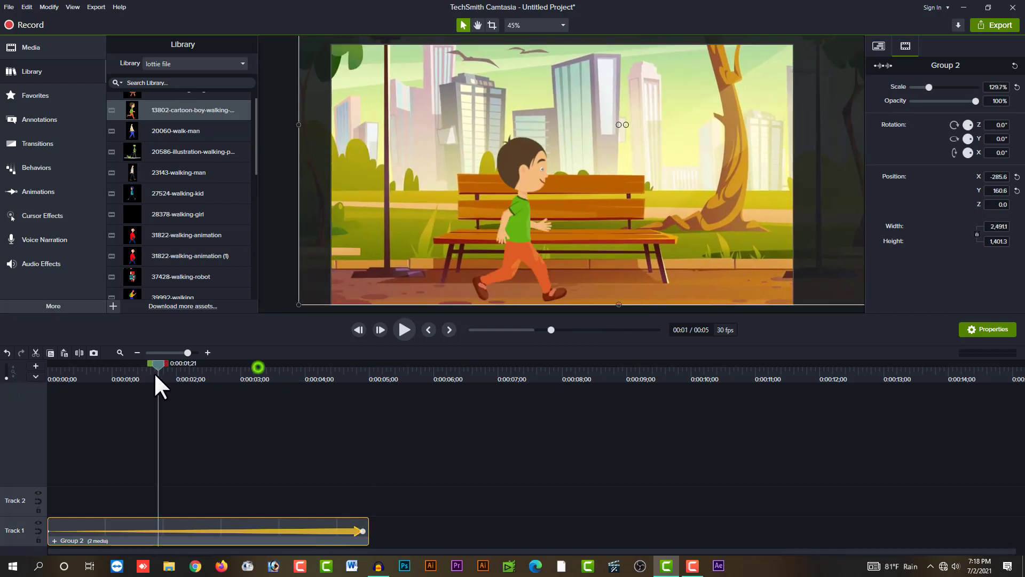
- Set the easing of the scene's camera-pan animation to Linear
right_click(264, 530)
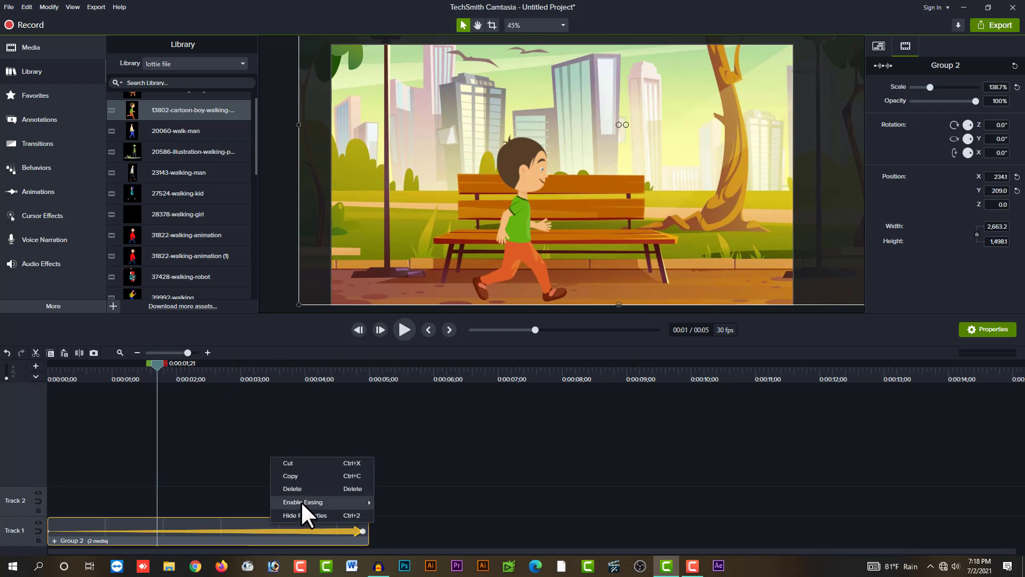
mouse_move(301, 502)
click(411, 475)
- Scrub and play the scene from the start to check the camera pan following the walking boy
drag(156, 369, 33, 373)
click(161, 422)
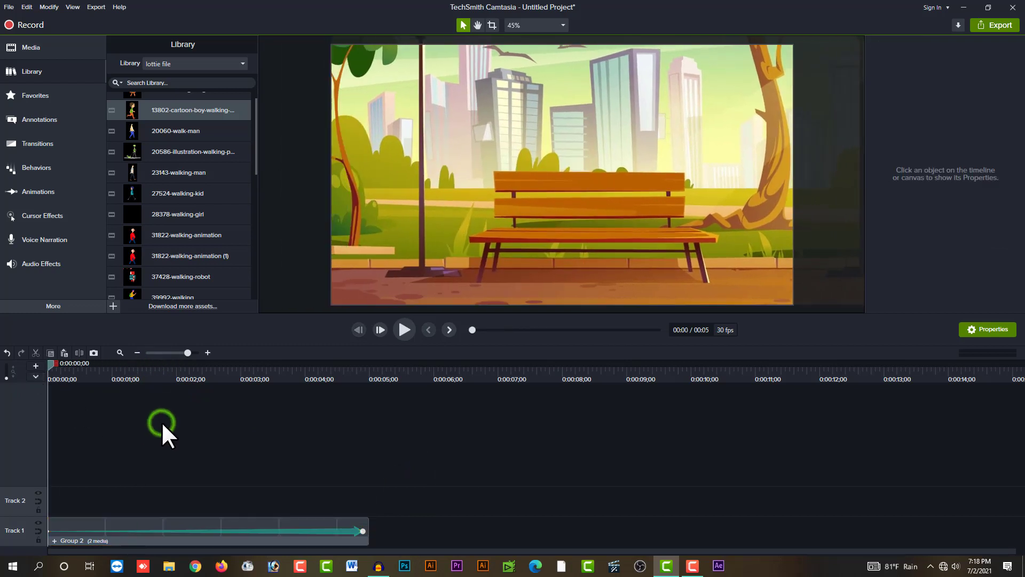
drag(114, 374, 163, 371)
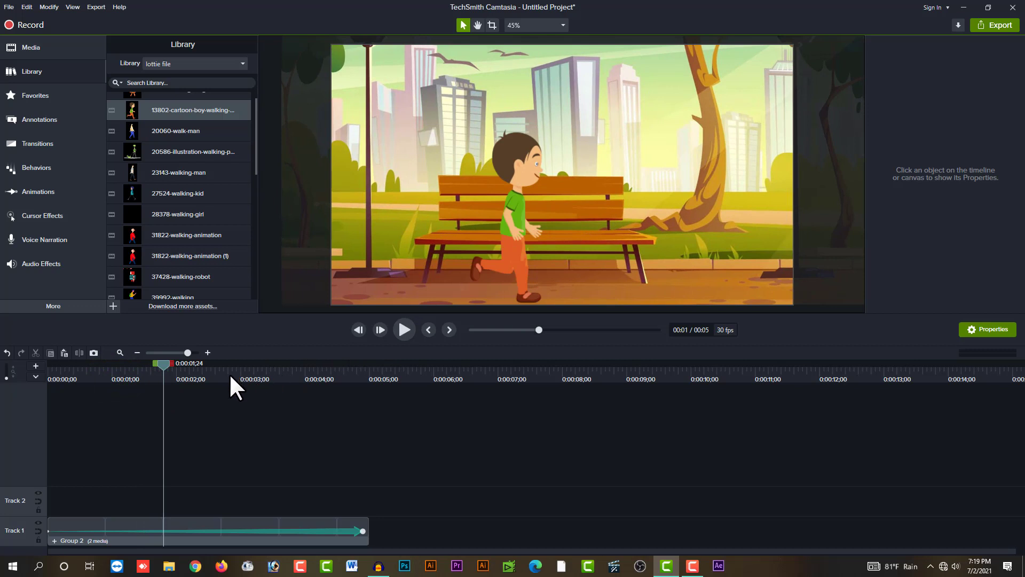
drag(209, 506, 211, 507)
drag(206, 370, 59, 378)
click(244, 431)
key(space)
click(79, 367)
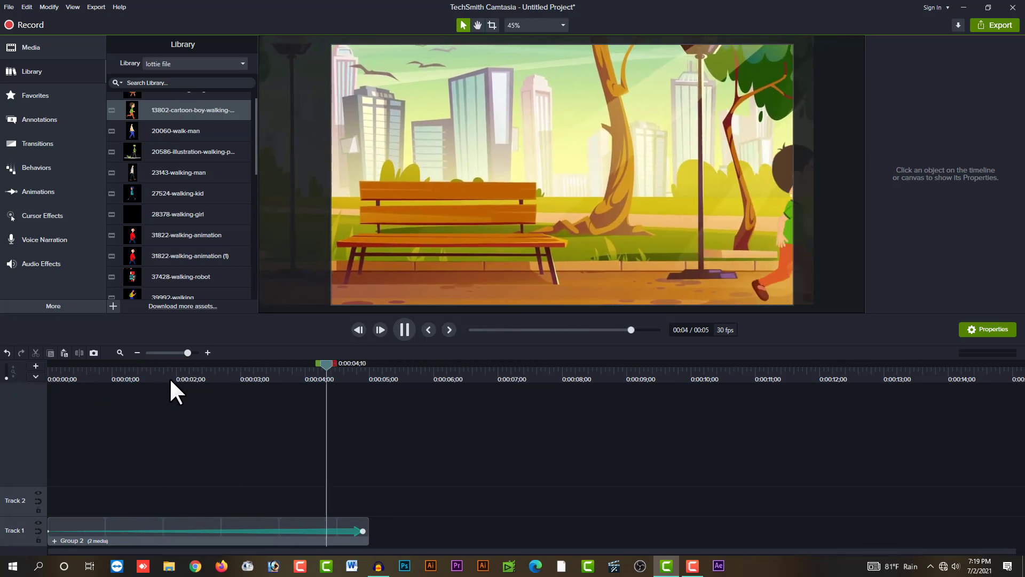
click(169, 359)
click(140, 363)
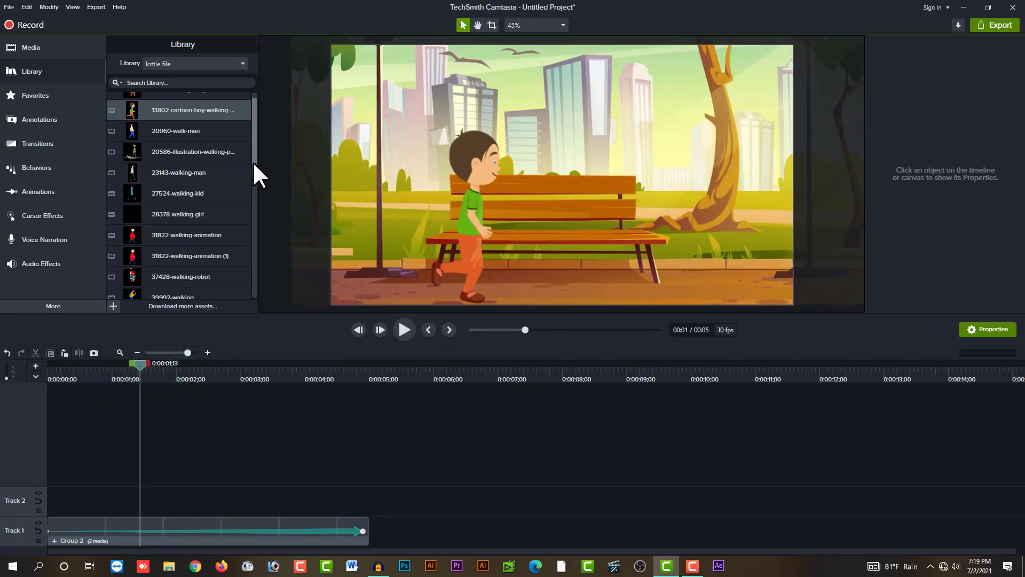
- Add the library clips 61023-character-walk on Track 2 and 64325-young-girl-style-walk on Track 3, both near the start of the timeline
drag(254, 165, 240, 236)
scroll(228, 296, down, 4)
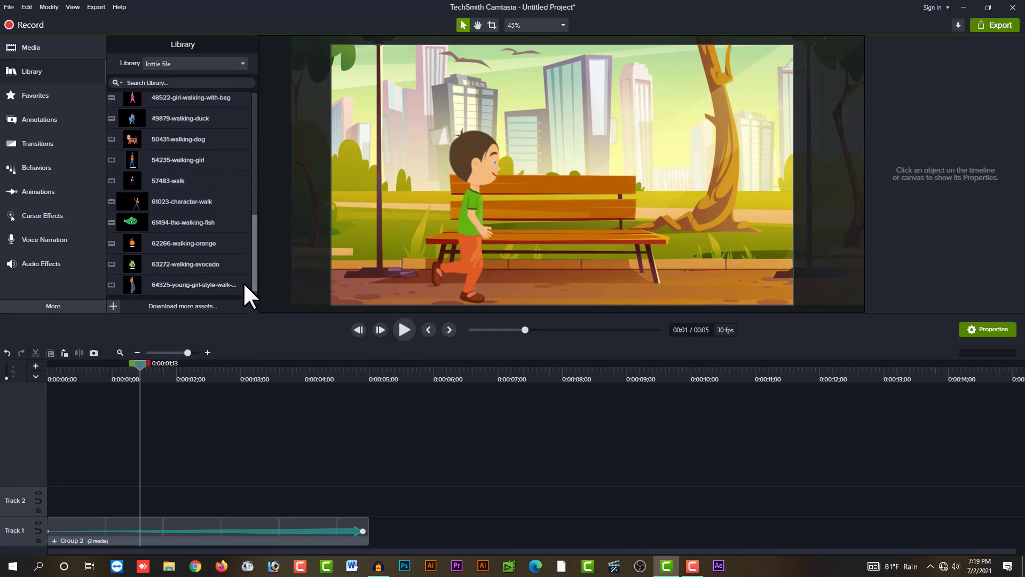
drag(138, 183, 127, 494)
drag(131, 265, 61, 469)
- Play the timeline from about 0:00;15 to preview the two added walking characters in the park
click(81, 369)
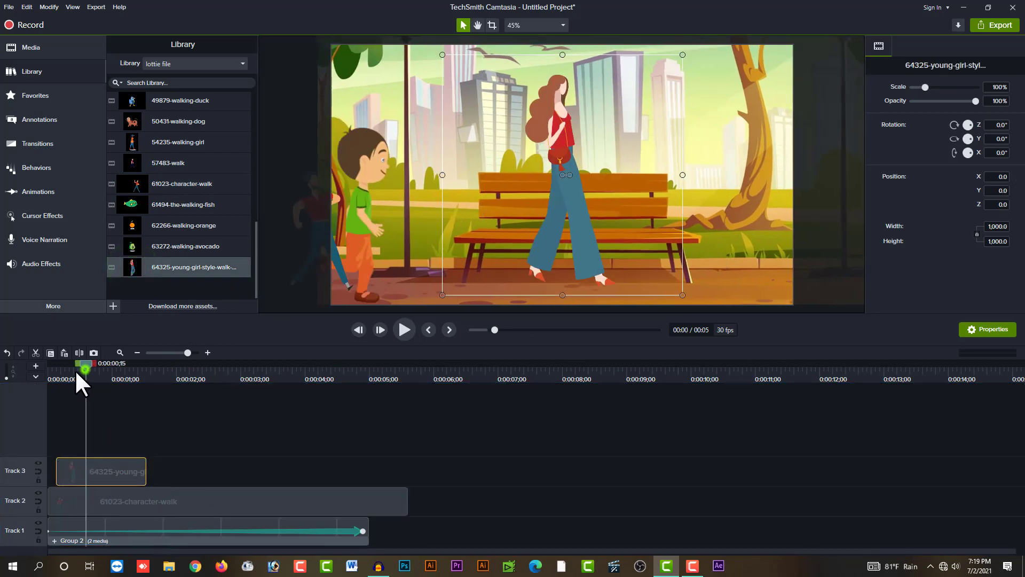
key(space)
key(space)
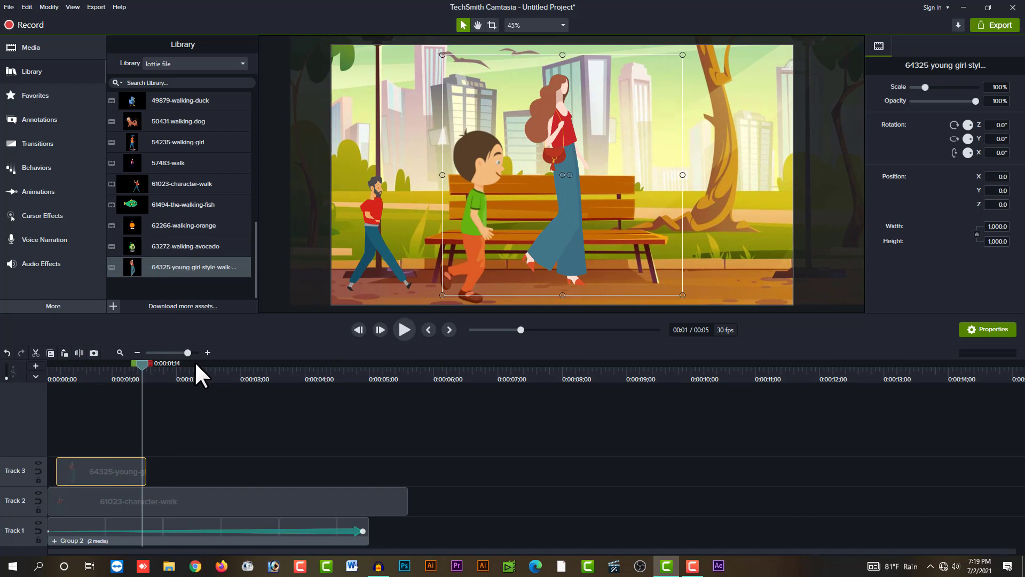